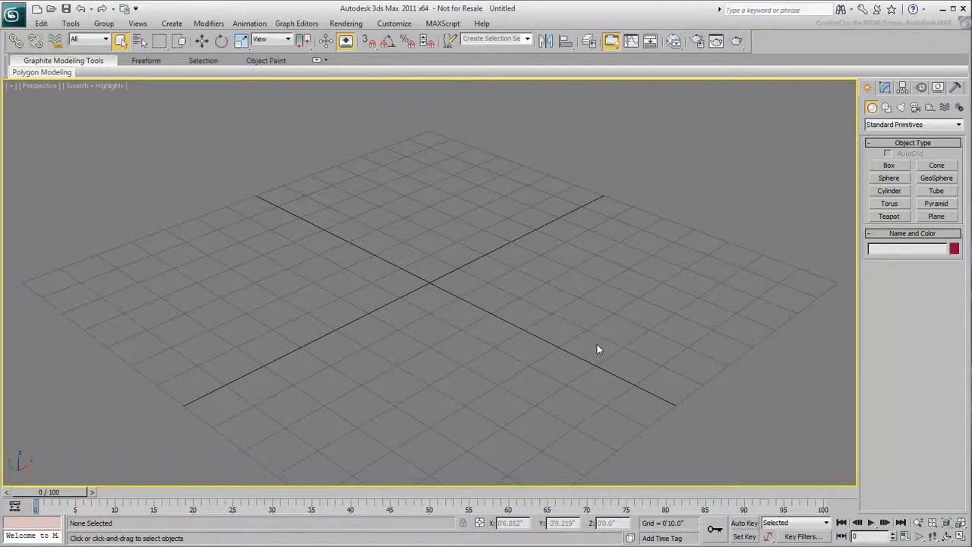
# Create an Alien preset CATParent rig near the grid's far-left edge and an Ape preset rig behind it
pyautogui.click(928, 110)
pyautogui.click(906, 126)
pyautogui.click(898, 191)
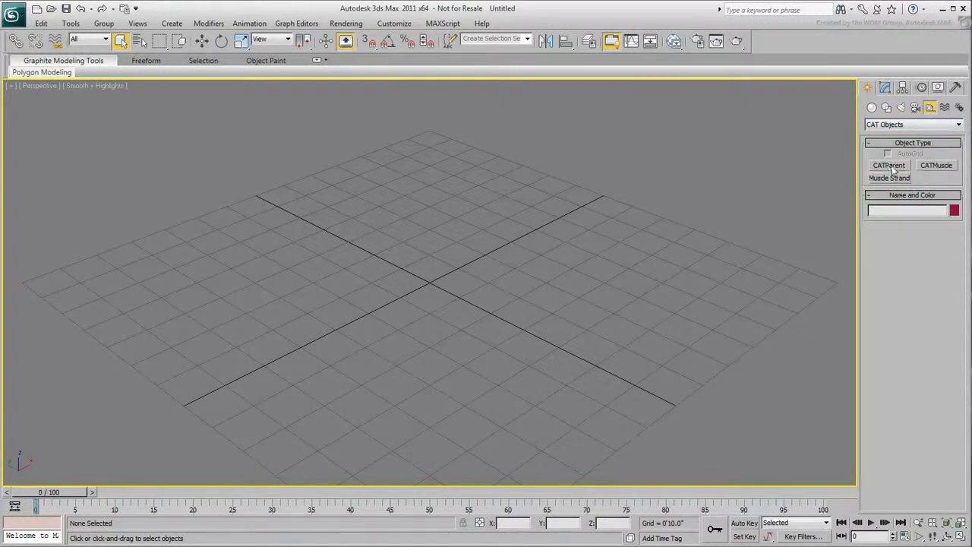
pyautogui.click(890, 165)
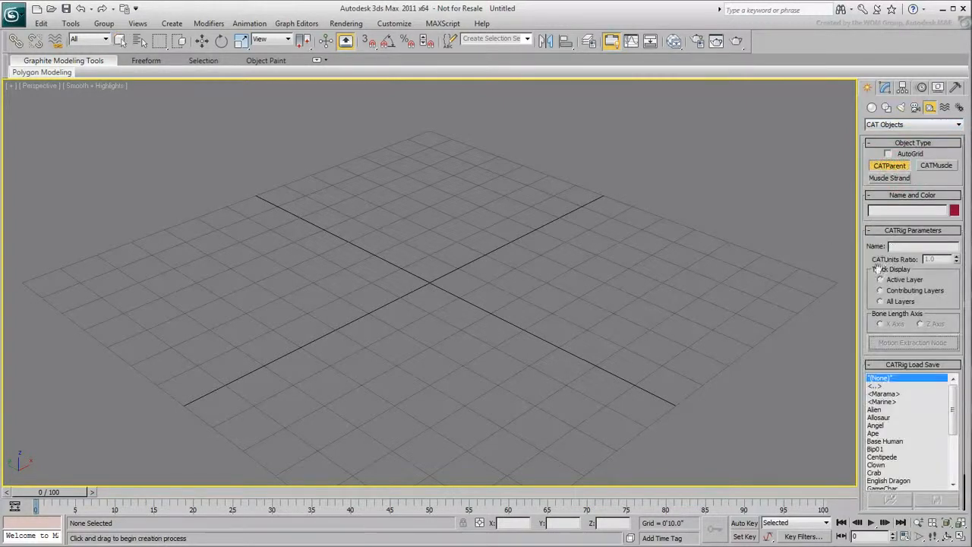
pyautogui.click(875, 411)
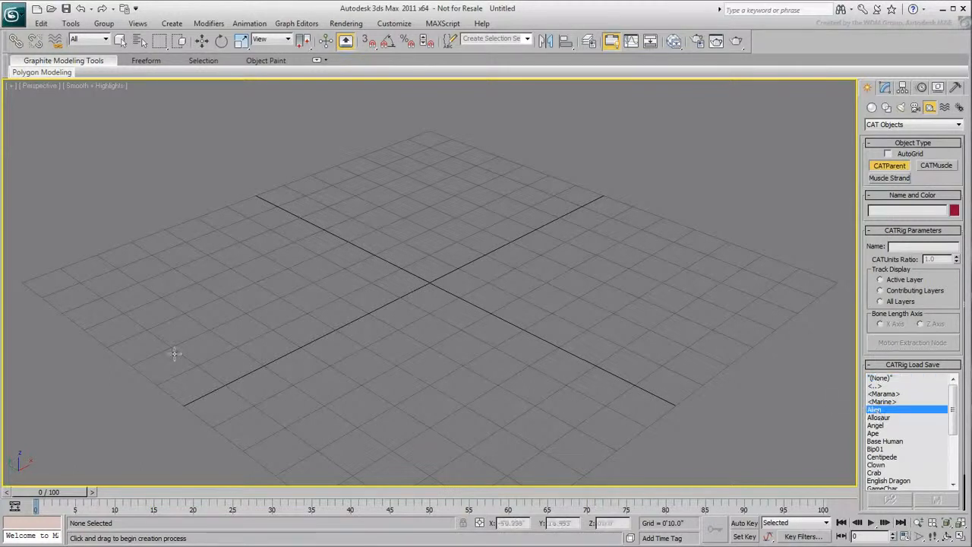
pyautogui.moveTo(161, 323); pyautogui.dragTo(183, 325)
pyautogui.click(875, 433)
pyautogui.moveTo(222, 237); pyautogui.dragTo(250, 217)
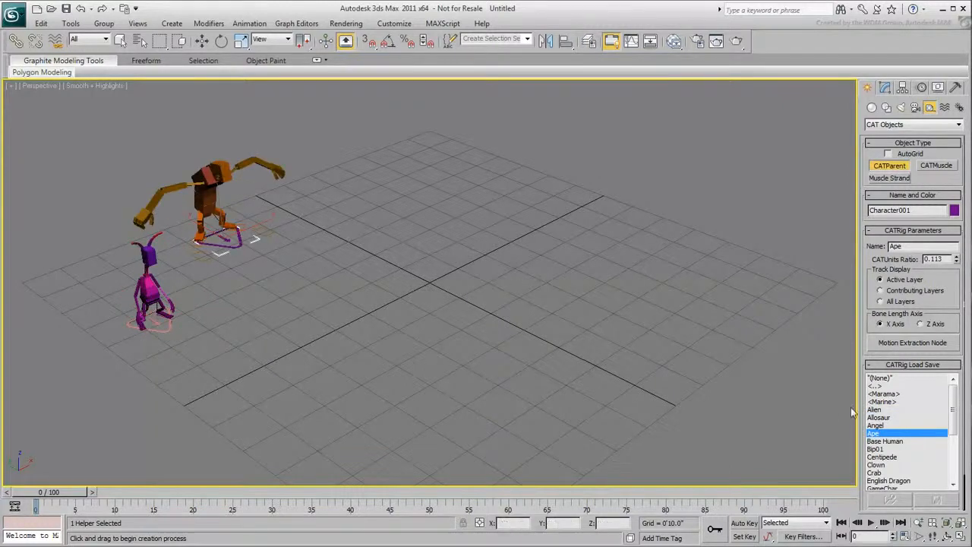
# Add a Base Human rig and a Bip01 rig, continuing the row of CAT presets behind the Ape
pyautogui.click(885, 440)
pyautogui.moveTo(315, 232); pyautogui.dragTo(325, 190)
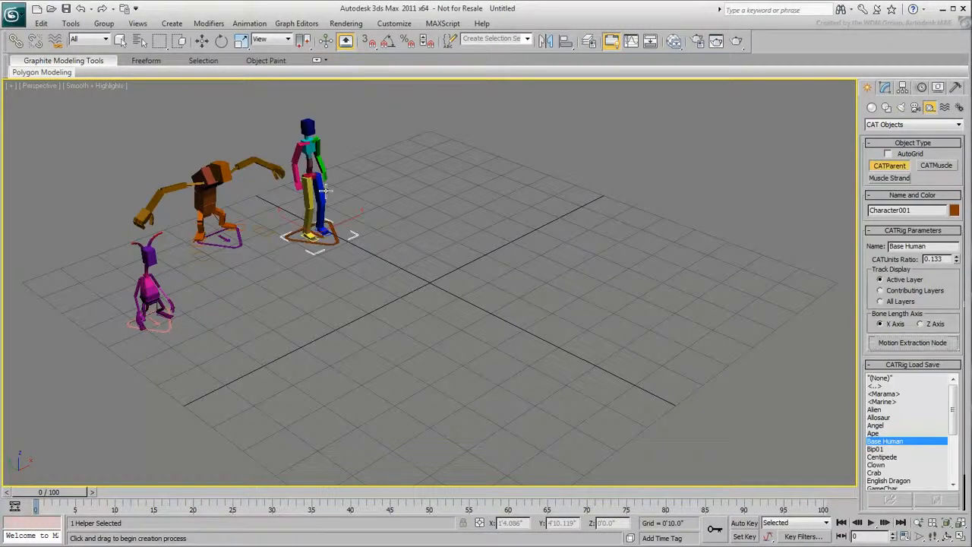
pyautogui.click(875, 449)
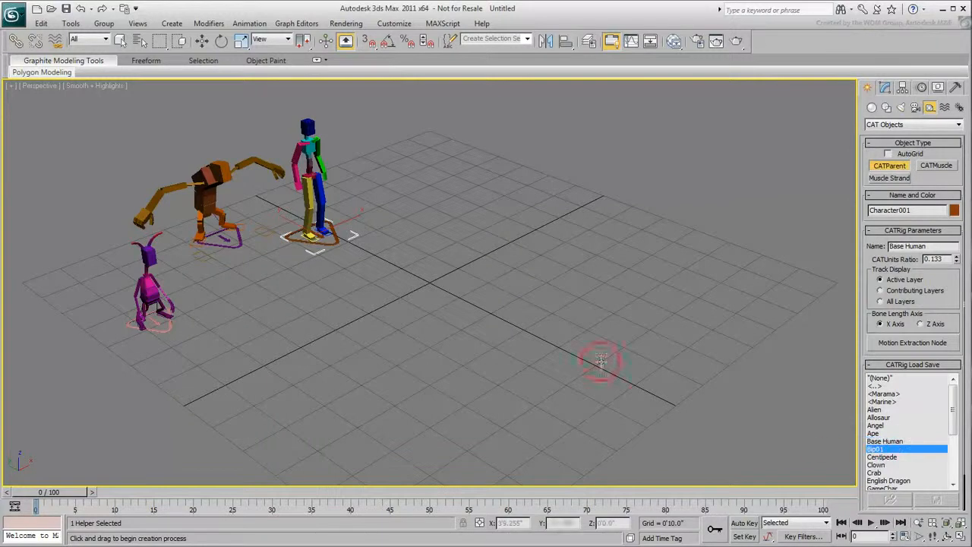
pyautogui.moveTo(384, 190); pyautogui.dragTo(401, 158)
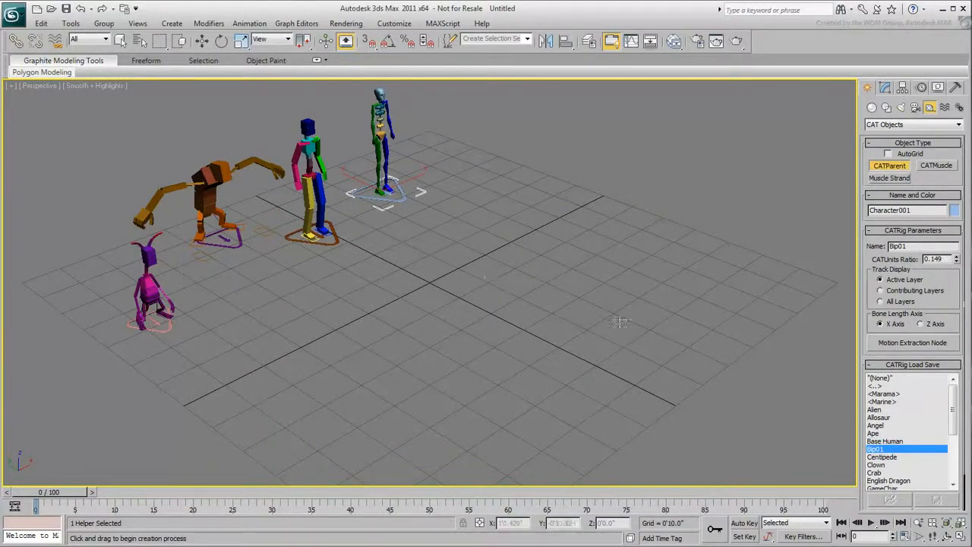
# Place a Horse rig and a Panther rig side by side in front of the humanoid presets
pyautogui.moveTo(954, 396); pyautogui.dragTo(956, 434)
pyautogui.click(875, 449)
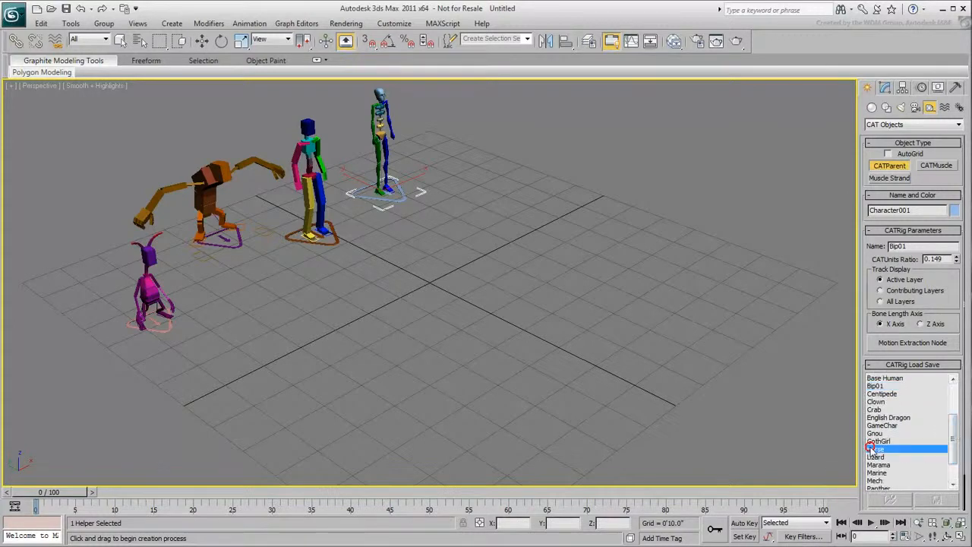
pyautogui.moveTo(294, 349); pyautogui.dragTo(296, 319)
pyautogui.moveTo(952, 418); pyautogui.dragTo(953, 451)
pyautogui.click(879, 456)
pyautogui.moveTo(403, 302); pyautogui.dragTo(519, 310)
# Place the Crab, spider and Centipede preset rigs in a row along the front of the grid
pyautogui.click(877, 401)
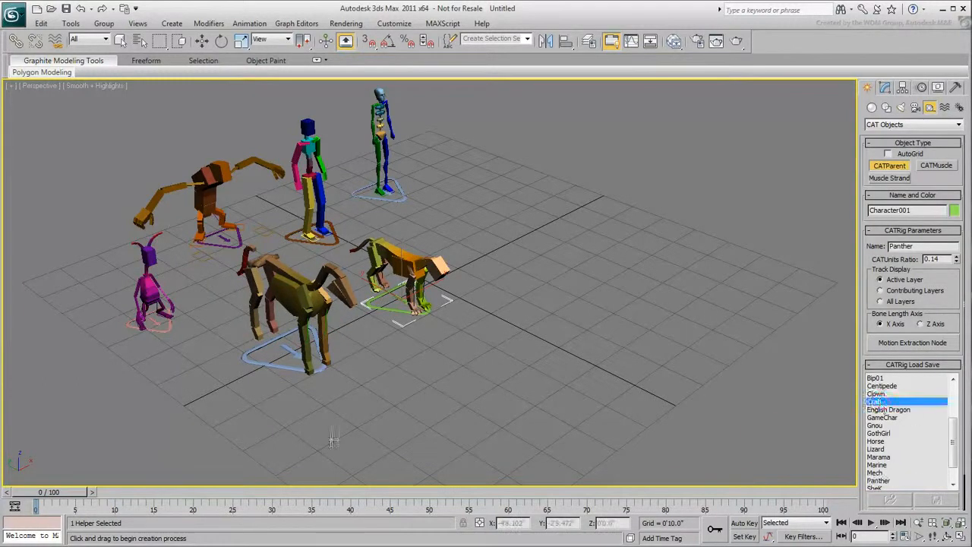
pyautogui.moveTo(334, 433); pyautogui.dragTo(363, 436)
pyautogui.moveTo(952, 410); pyautogui.dragTo(953, 456)
pyautogui.click(915, 471)
pyautogui.moveTo(426, 402); pyautogui.dragTo(581, 369)
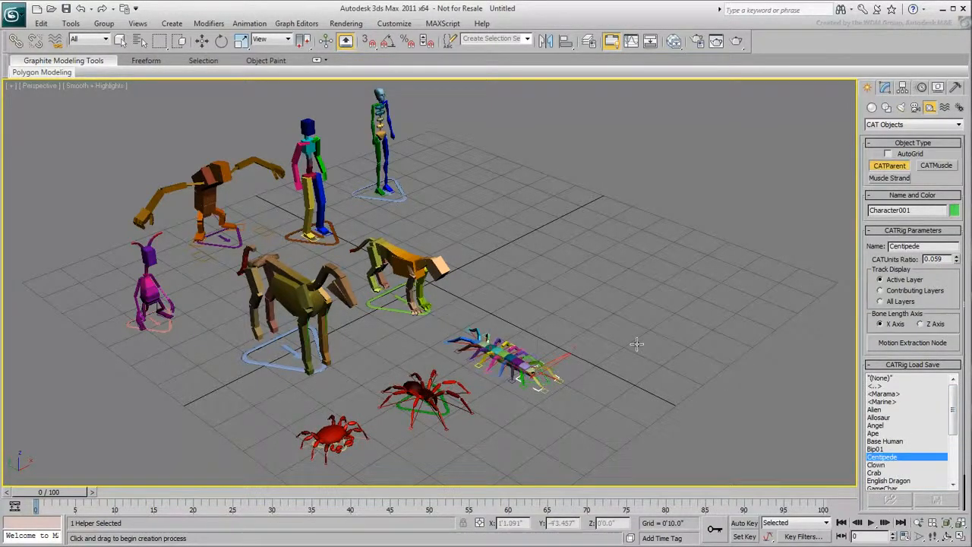
# Create a Gnou preset rig on the open right half of the grid and finish rig creation
pyautogui.moveTo(954, 417); pyautogui.dragTo(954, 448)
pyautogui.click(879, 433)
pyautogui.moveTo(616, 276); pyautogui.dragTo(711, 259)
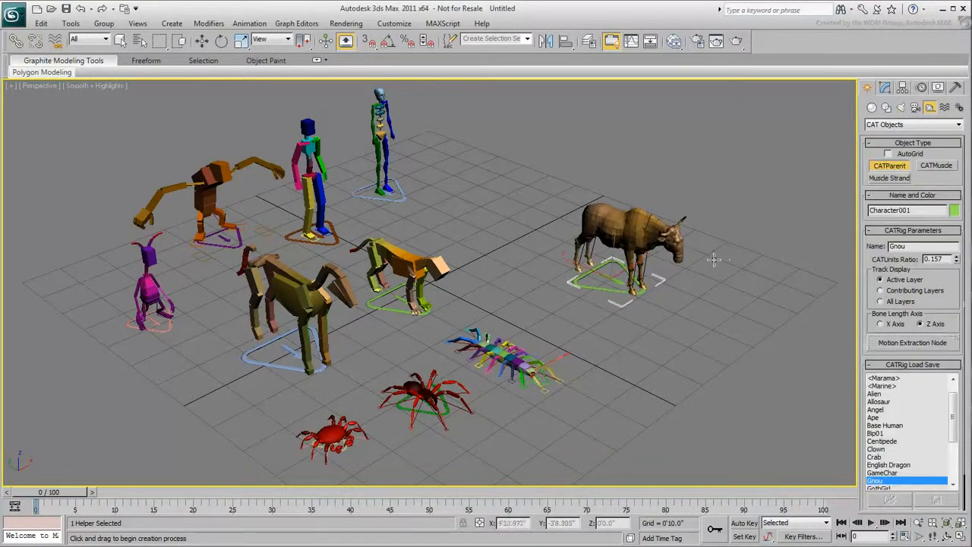
pyautogui.rightClick(712, 259)
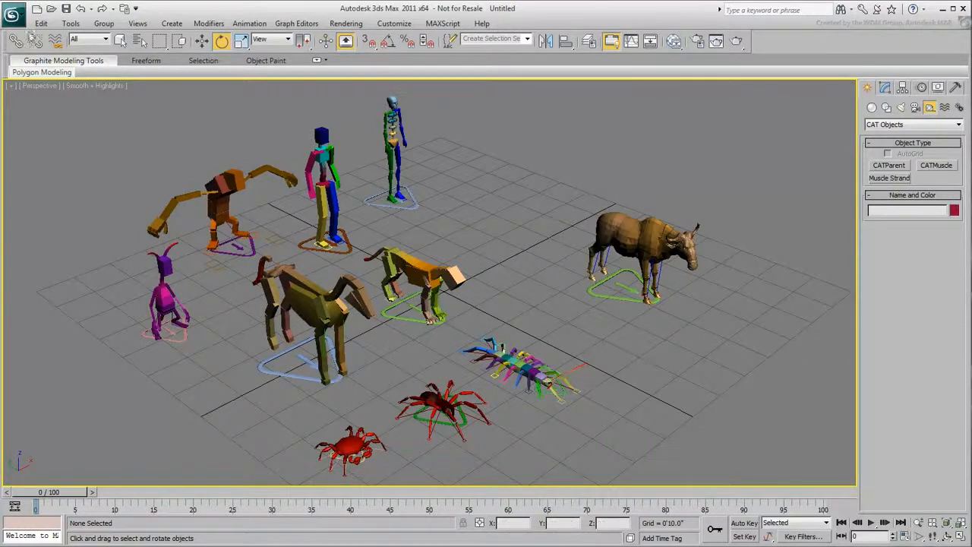
# Open the recent scene zapman_start.max without saving the changes to the current scene
pyautogui.click(14, 14)
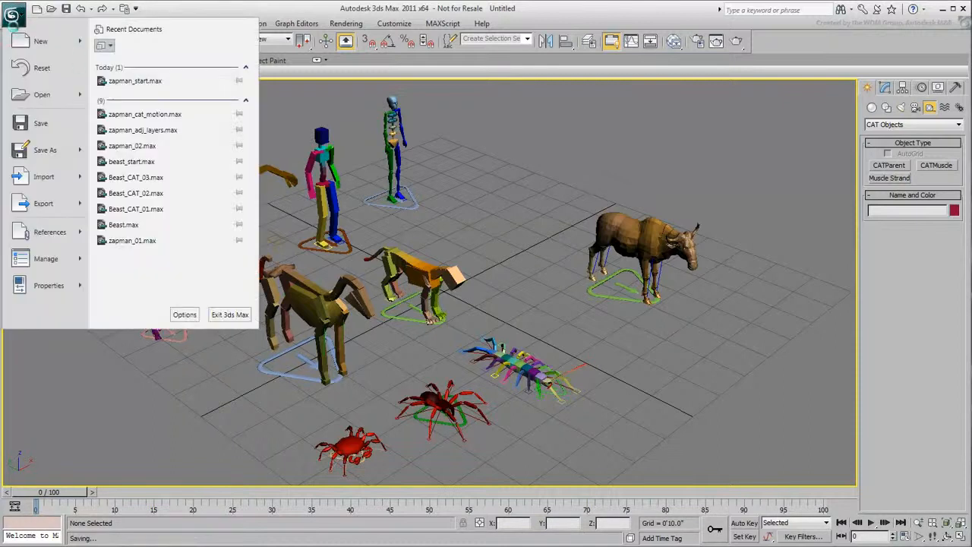
pyautogui.click(152, 80)
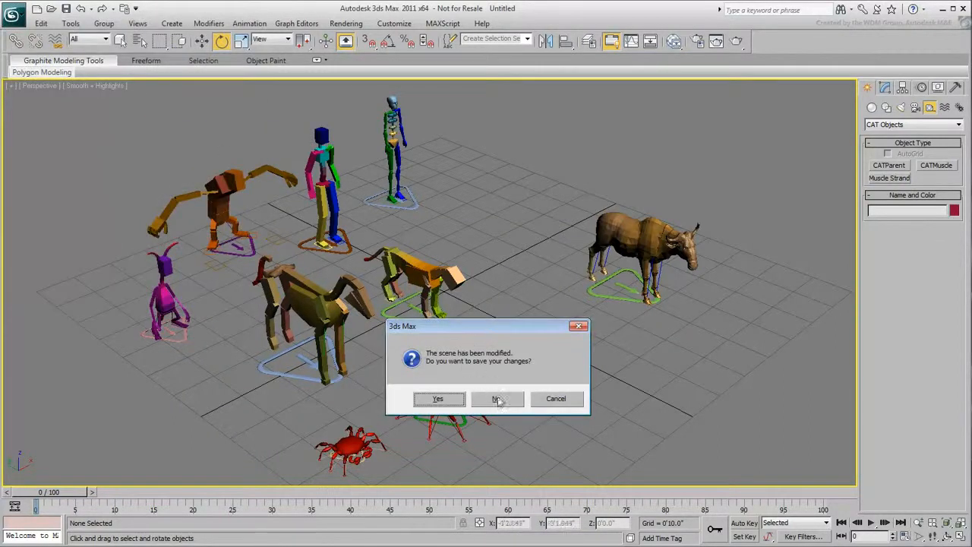
pyautogui.click(496, 398)
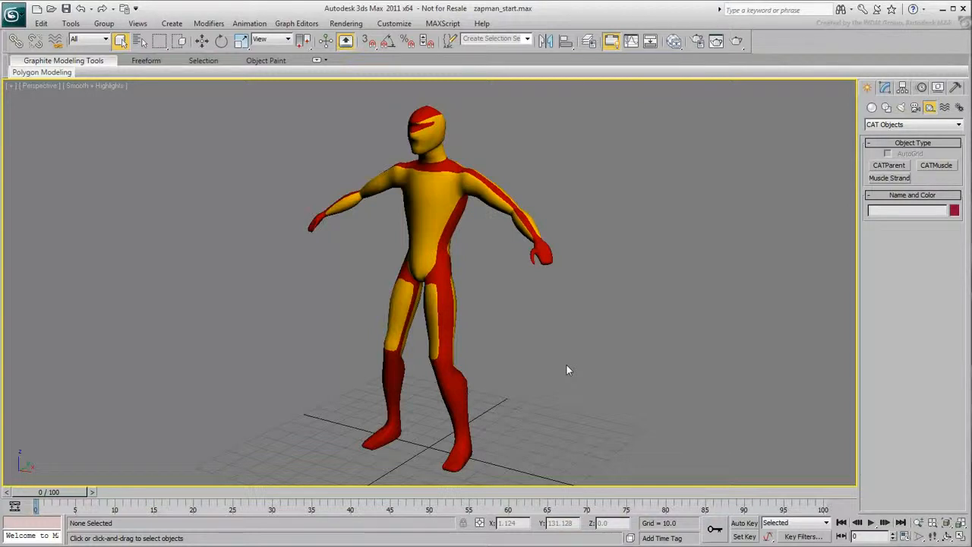
# Make the superhero character mesh see-through and freeze it
pyautogui.click(440, 320)
pyautogui.hotkey('alt', 'x')
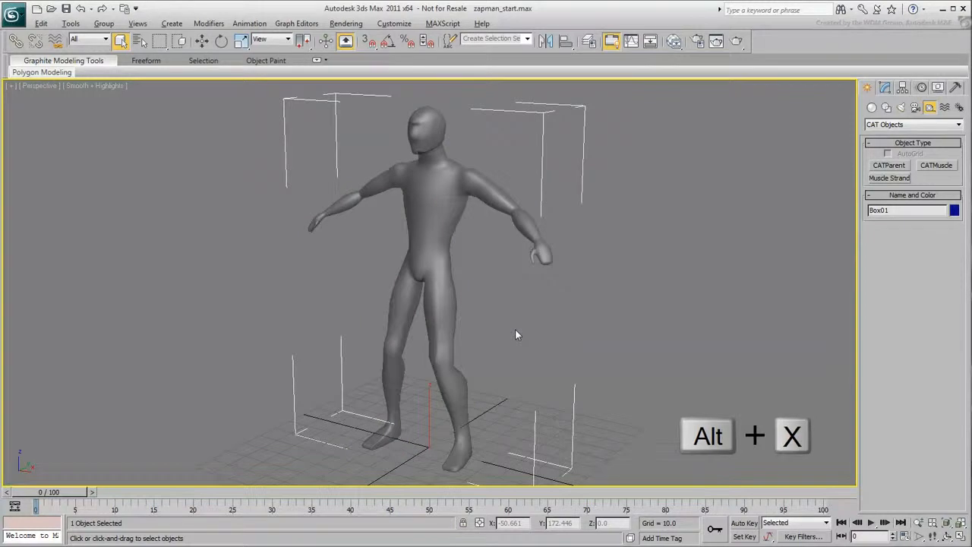
pyautogui.rightClick(515, 334)
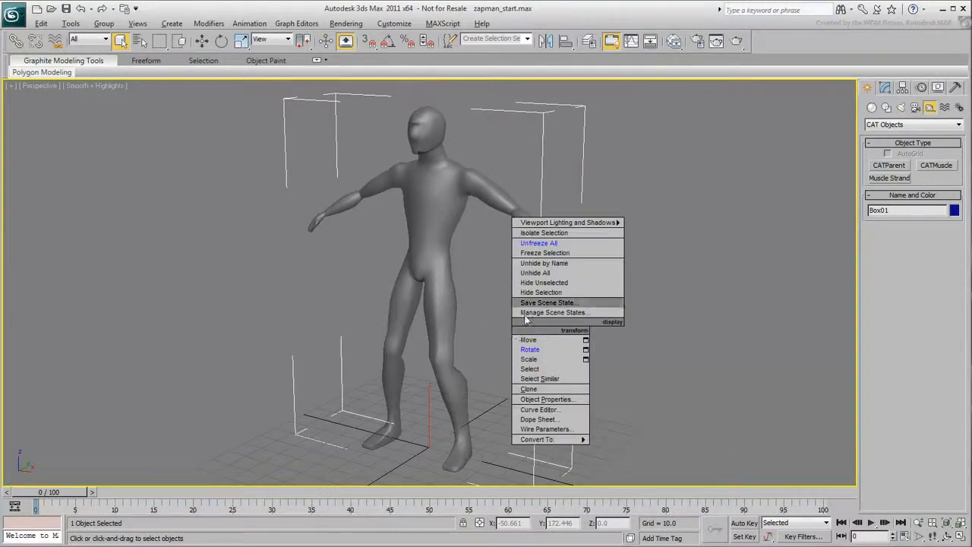
pyautogui.click(551, 256)
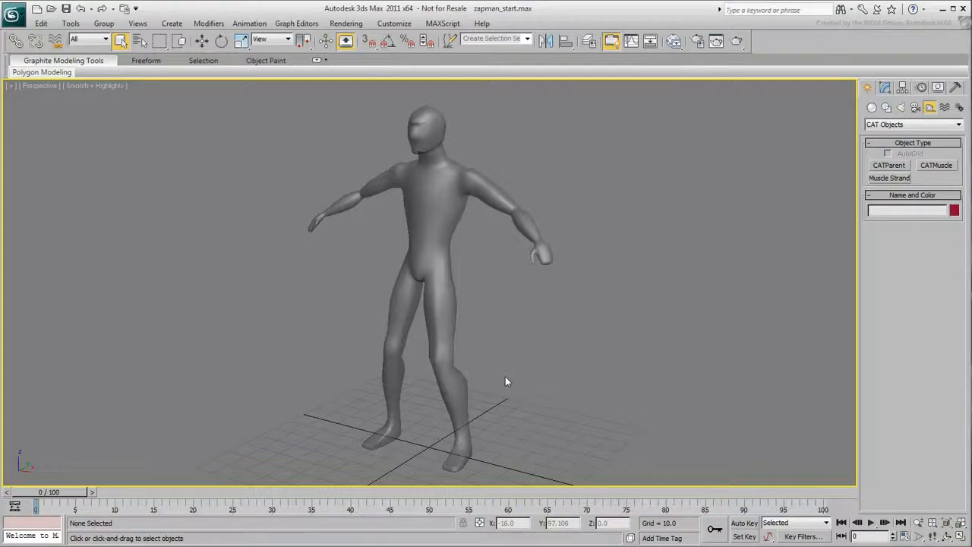
# Create a Base Human CAT rig at the character's feet, sized to a CATUnits ratio of about 0.59
pyautogui.click(879, 168)
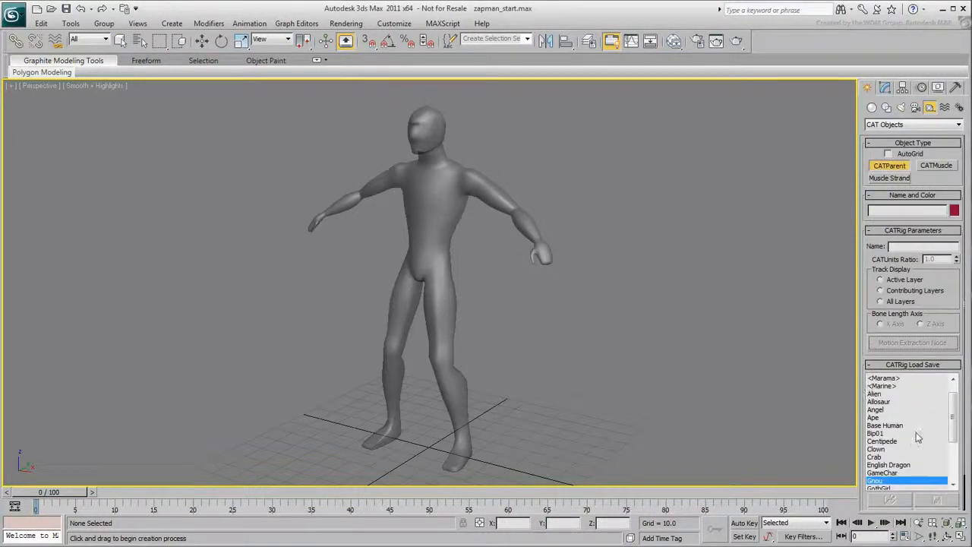
pyautogui.click(889, 425)
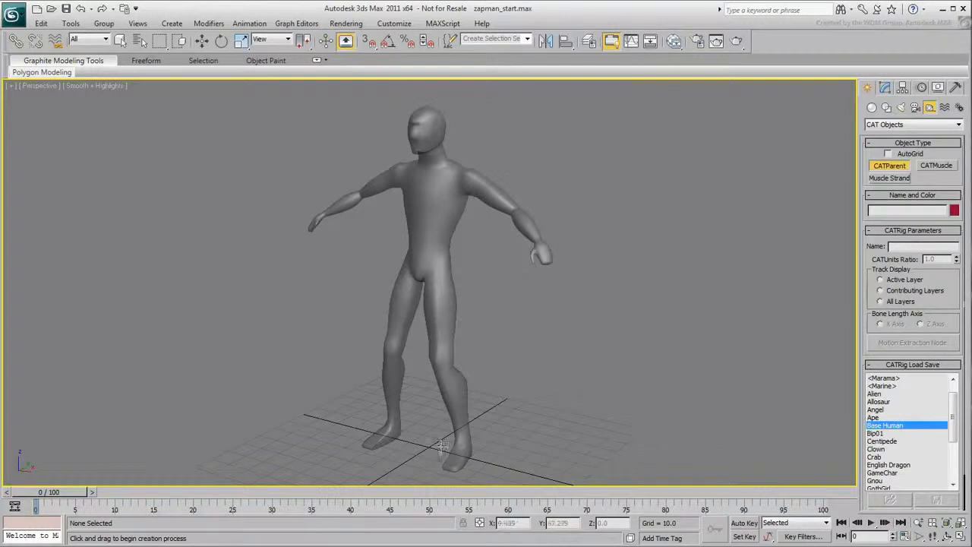
pyautogui.moveTo(432, 450); pyautogui.dragTo(449, 359)
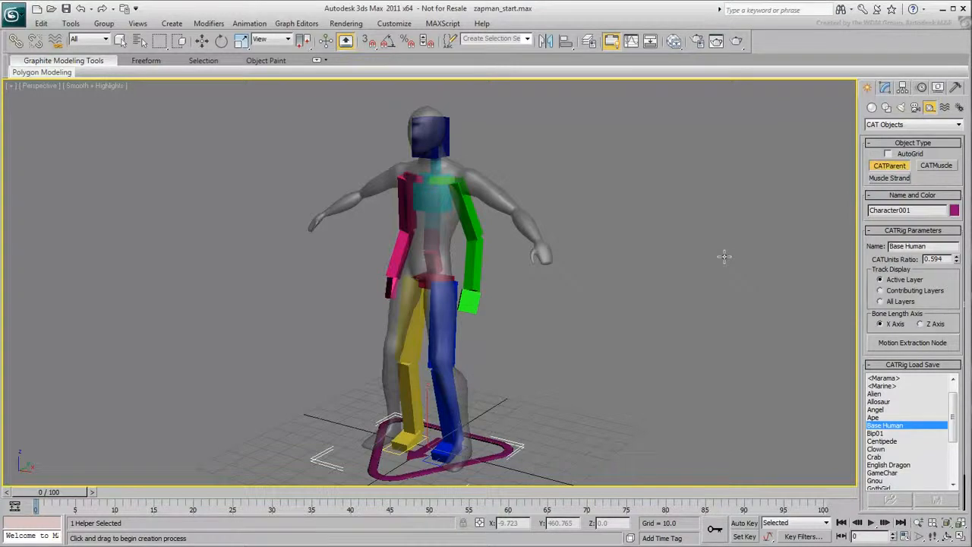
# Scale up the Base Human rig to a CATUnits ratio of 0.674 to suit the character's hip height
pyautogui.click(922, 89)
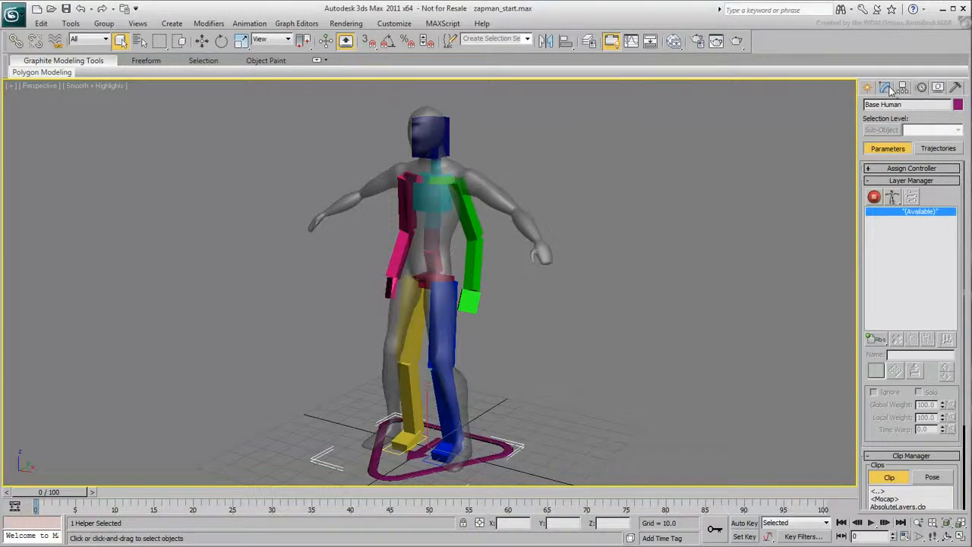
pyautogui.click(886, 88)
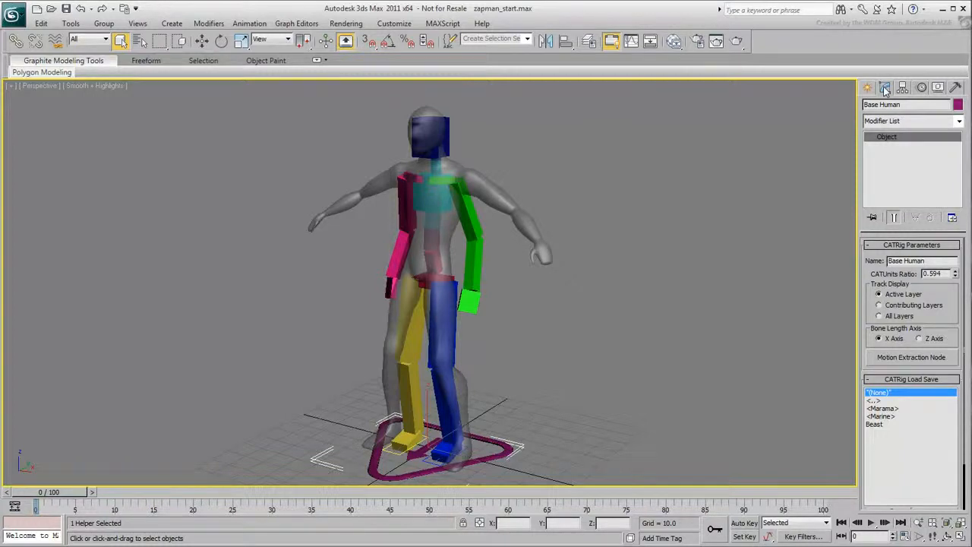
pyautogui.keyDown('alt'); pyautogui.moveTo(586, 338); pyautogui.dragTo(626, 332, button='middle'); pyautogui.keyUp('alt')
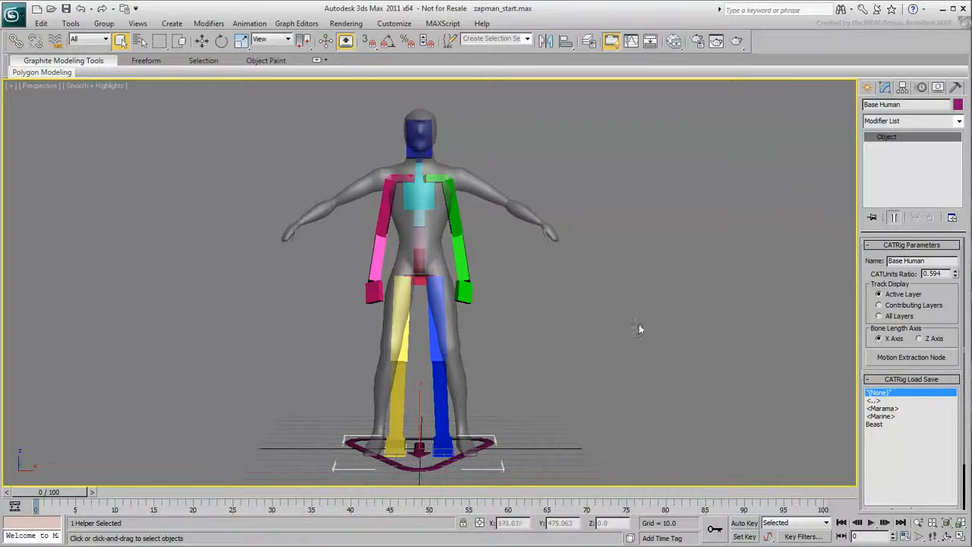
pyautogui.moveTo(958, 279); pyautogui.dragTo(954, 271)
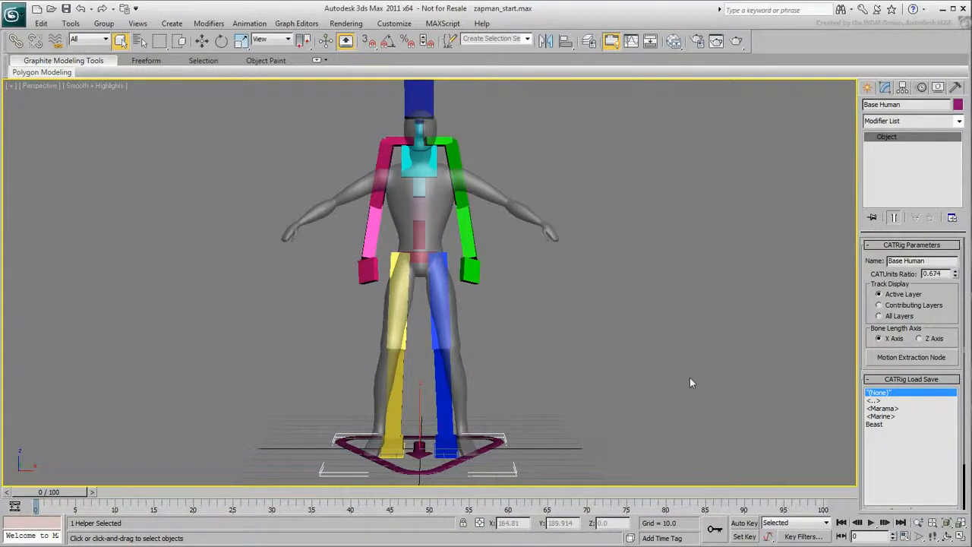
# Rename the CAT rig as Humanoid_
pyautogui.keyDown('alt'); pyautogui.moveTo(682, 347); pyautogui.dragTo(658, 356, button='middle'); pyautogui.keyUp('alt')
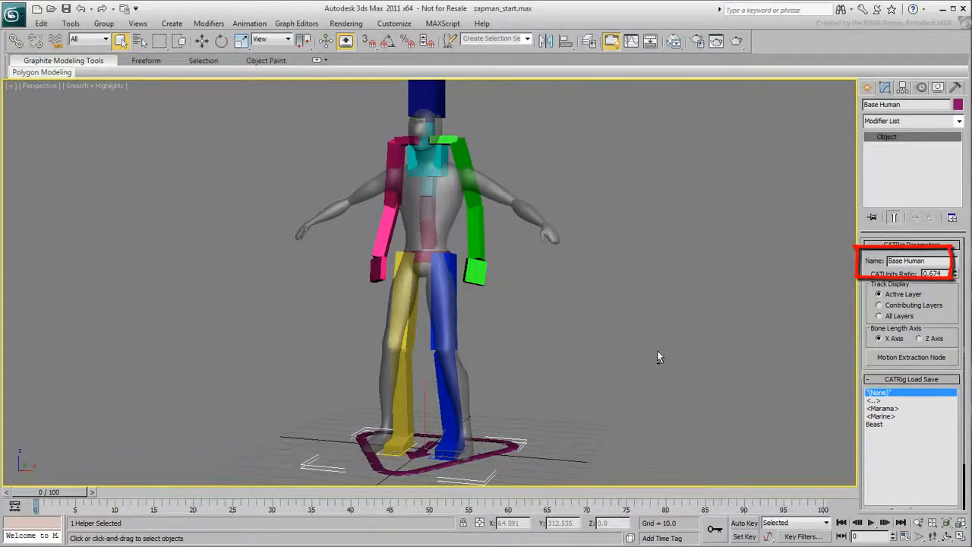
pyautogui.moveTo(934, 261); pyautogui.dragTo(890, 260)
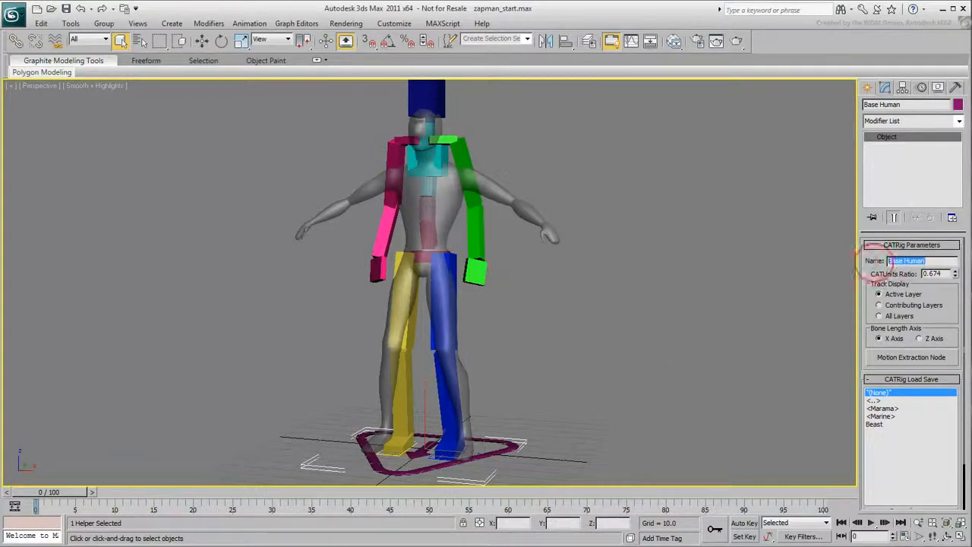
pyautogui.write('Humanoid_')
pyautogui.press('Return')
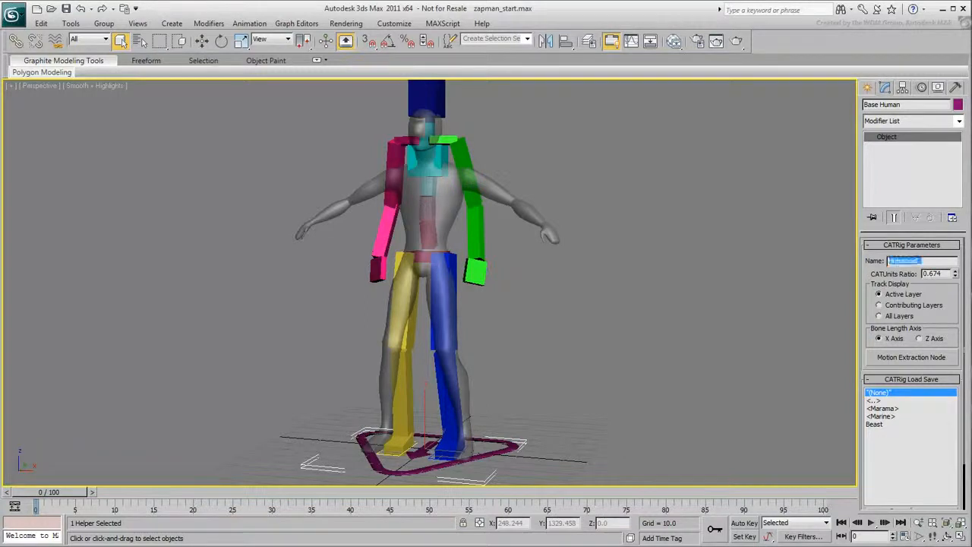
# Check the names of the rig's left upper arm and forearm bones
pyautogui.click(705, 272)
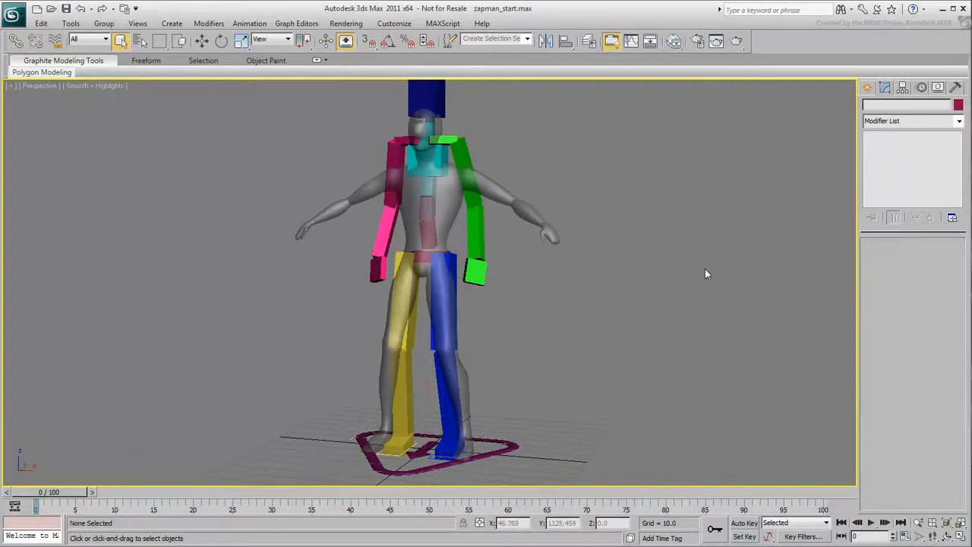
pyautogui.click(471, 198)
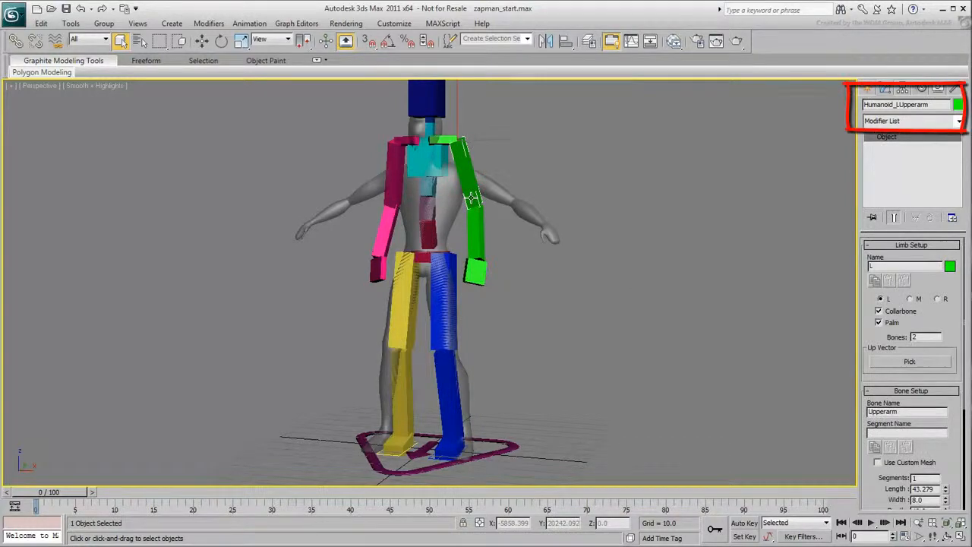
pyautogui.click(476, 239)
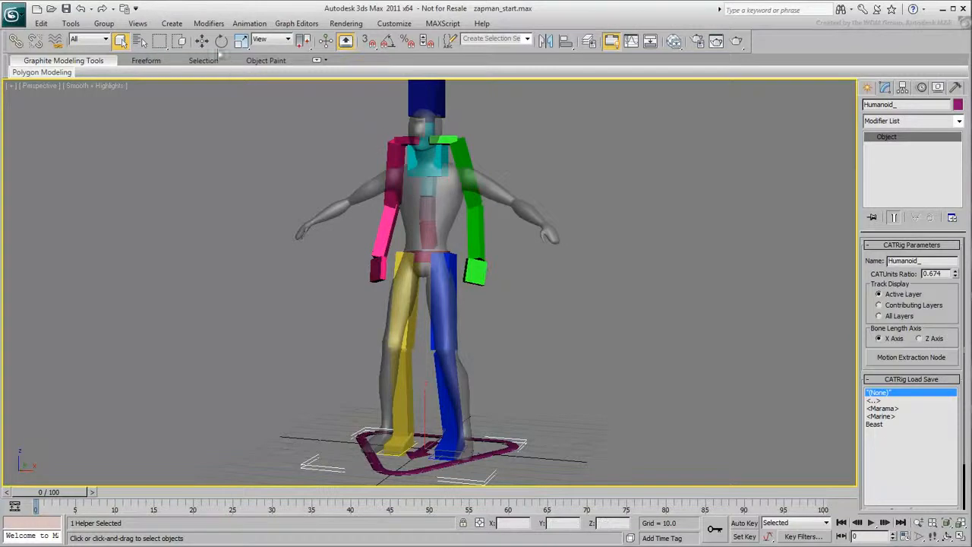
# Move the rig's base to the world origin by resetting its X and Y positions to 0
pyautogui.click(201, 40)
pyautogui.rightClick(534, 524)
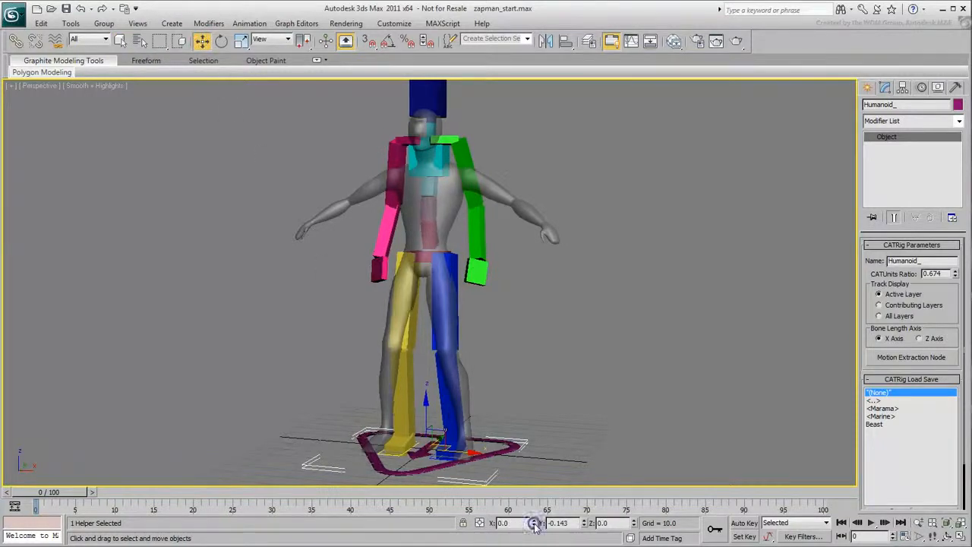
pyautogui.rightClick(584, 524)
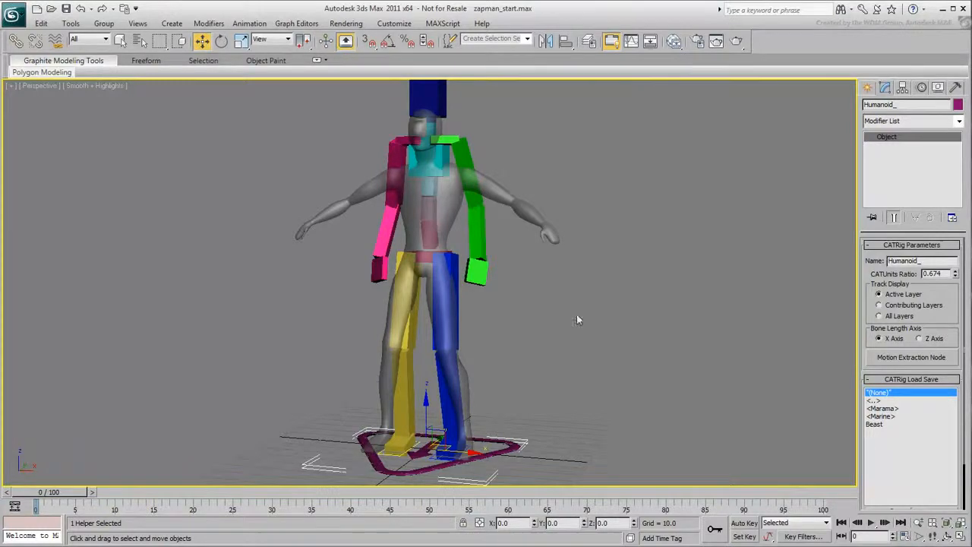
# Move the rig's pelvis forward so it sits inside the character's hips
pyautogui.keyDown('alt'); pyautogui.moveTo(532, 321); pyautogui.dragTo(443, 319, button='middle'); pyautogui.keyUp('alt')
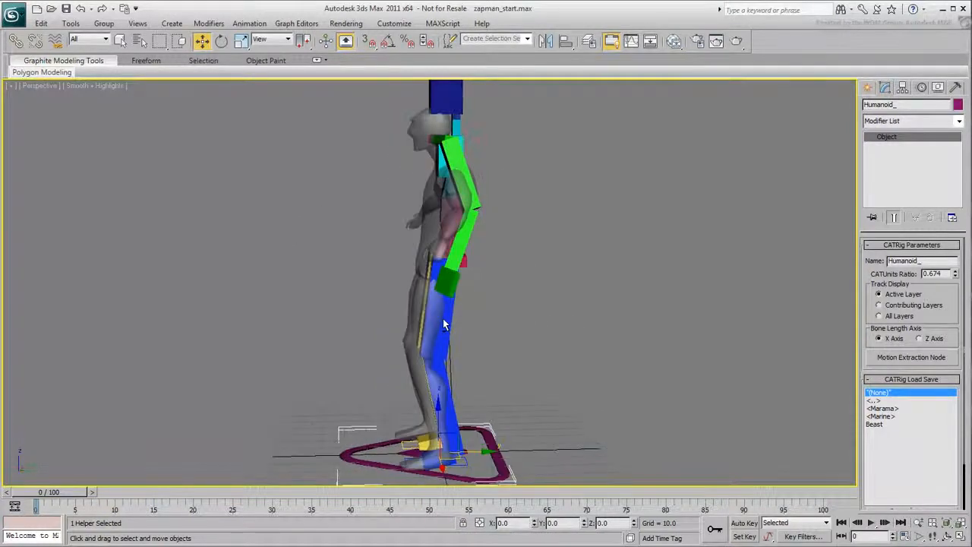
pyautogui.scroll(5, 443, 312)
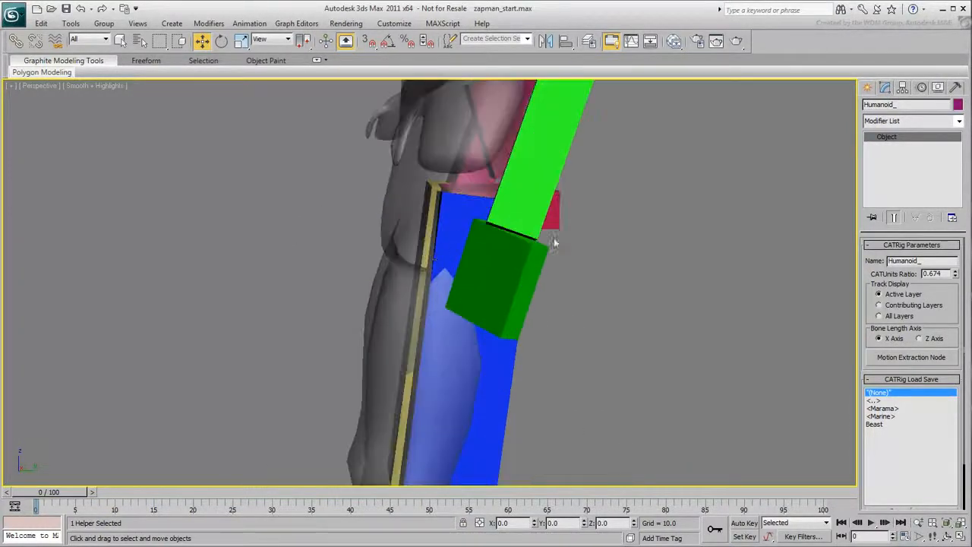
pyautogui.click(548, 219)
pyautogui.moveTo(524, 193); pyautogui.dragTo(487, 184)
pyautogui.keyDown('alt'); pyautogui.moveTo(555, 281); pyautogui.dragTo(534, 278, button='middle'); pyautogui.keyUp('alt')
# Tilt the pelvis to match the angle of the character's hips and set its height to 14.56
pyautogui.rightClick(534, 278)
pyautogui.click(546, 286)
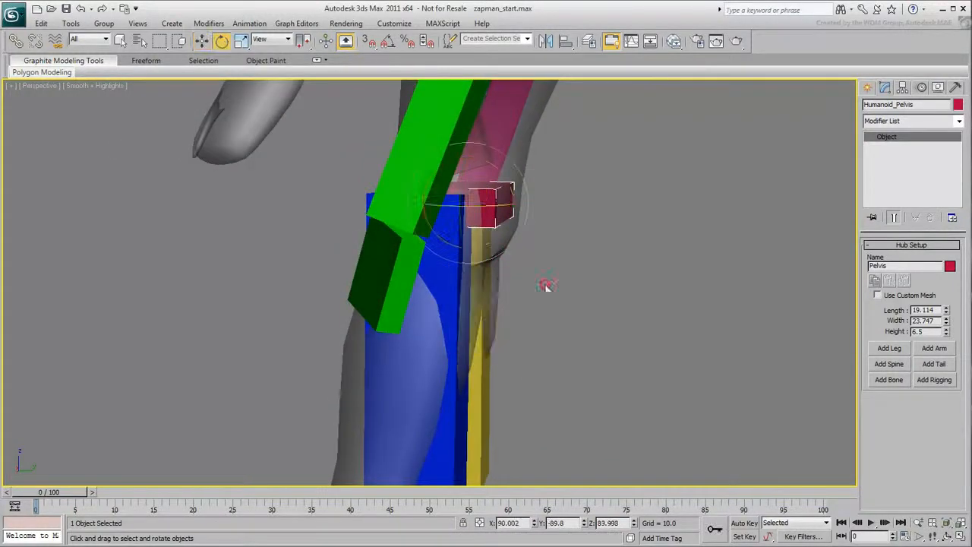
pyautogui.moveTo(503, 176); pyautogui.dragTo(509, 184)
pyautogui.keyDown('alt'); pyautogui.moveTo(541, 314); pyautogui.dragTo(577, 324, button='middle'); pyautogui.keyUp('alt')
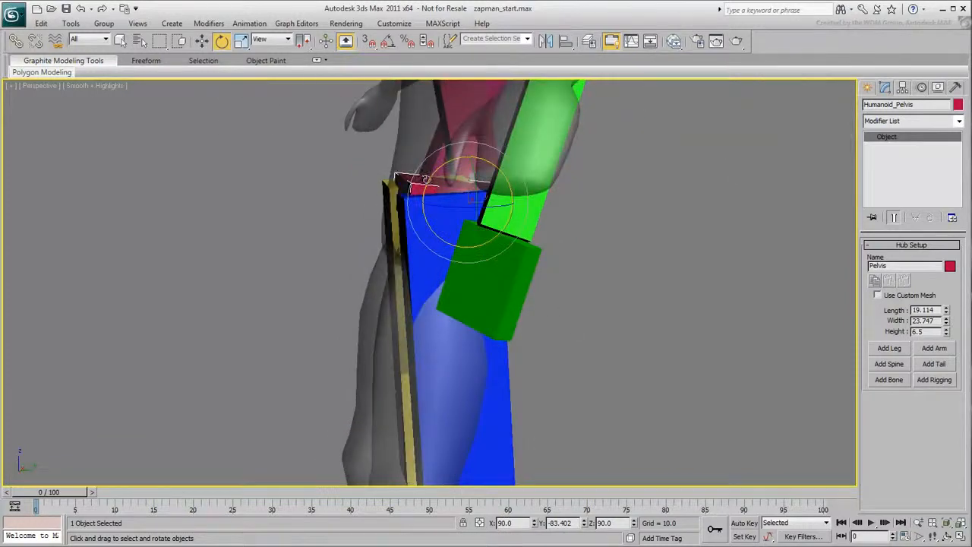
pyautogui.moveTo(429, 183); pyautogui.dragTo(429, 186)
pyautogui.keyDown('alt'); pyautogui.moveTo(429, 186); pyautogui.dragTo(647, 328, button='middle'); pyautogui.keyUp('alt')
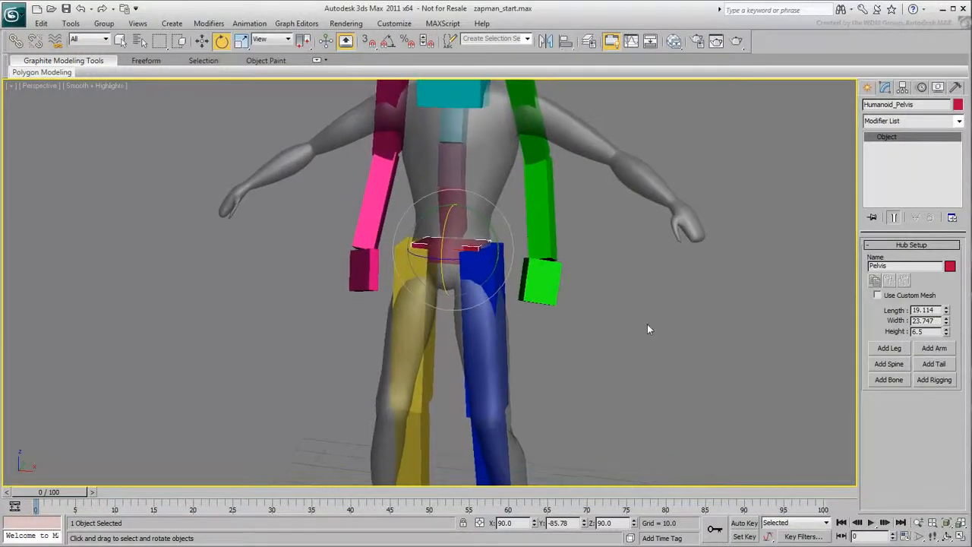
pyautogui.moveTo(947, 334); pyautogui.dragTo(945, 256)
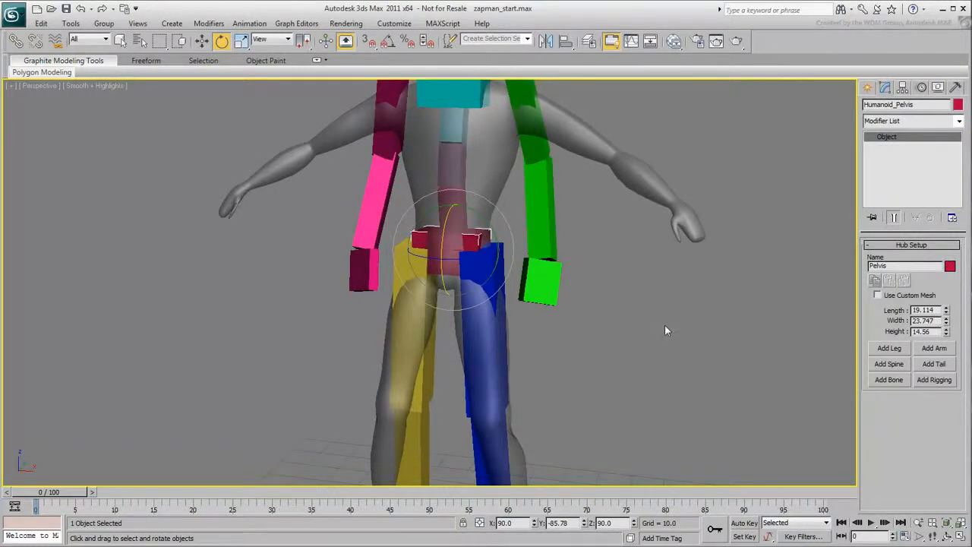
# Move the left foot platform outward toward the character's left foot
pyautogui.moveTo(663, 364); pyautogui.dragTo(635, 306, button='middle')
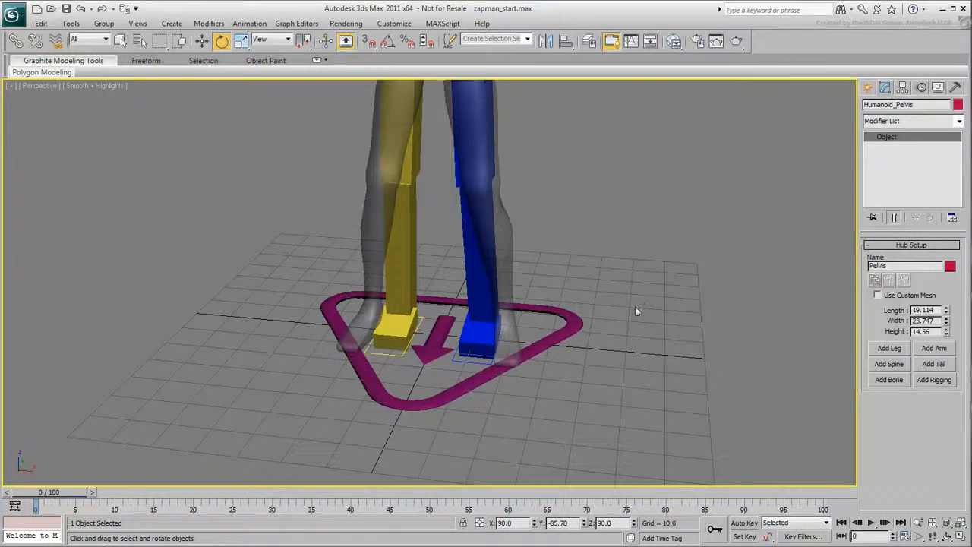
pyautogui.click(475, 365)
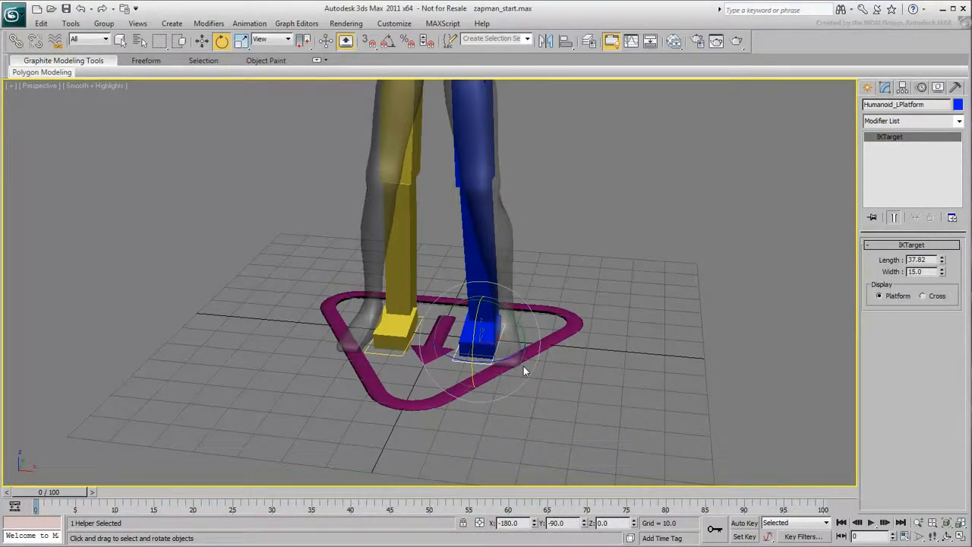
pyautogui.press('w')
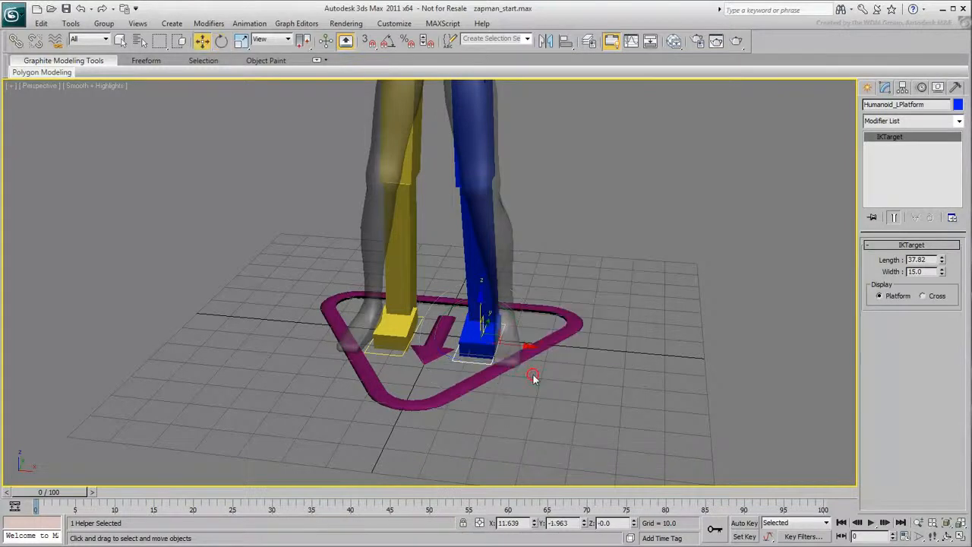
pyautogui.keyDown('alt'); pyautogui.moveTo(523, 366); pyautogui.dragTo(523, 417, button='middle'); pyautogui.keyUp('alt')
pyautogui.press('e')
pyautogui.moveTo(532, 365); pyautogui.dragTo(541, 370)
pyautogui.keyDown('alt'); pyautogui.moveTo(494, 370); pyautogui.dragTo(486, 419, button='middle'); pyautogui.keyUp('alt')
# Turn the left foot platform to match the direction of the character's foot and fine-tune its position under the foot
pyautogui.rightClick(534, 375)
pyautogui.click(553, 384)
pyautogui.moveTo(517, 344); pyautogui.dragTo(509, 357)
pyautogui.keyDown('alt'); pyautogui.moveTo(496, 388); pyautogui.dragTo(533, 400, button='middle'); pyautogui.keyUp('alt')
pyautogui.rightClick(530, 363)
pyautogui.click(547, 382)
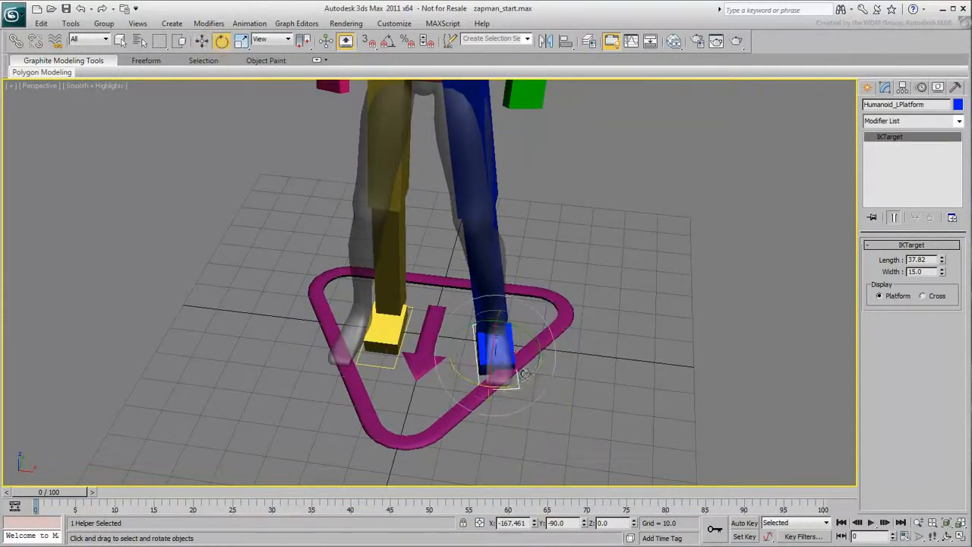
pyautogui.rightClick(521, 380)
pyautogui.click(534, 390)
pyautogui.keyDown('alt'); pyautogui.moveTo(534, 390); pyautogui.dragTo(531, 354, button='middle'); pyautogui.keyUp('alt')
pyautogui.keyDown('alt'); pyautogui.moveTo(421, 401); pyautogui.dragTo(501, 398, button='middle'); pyautogui.keyUp('alt')
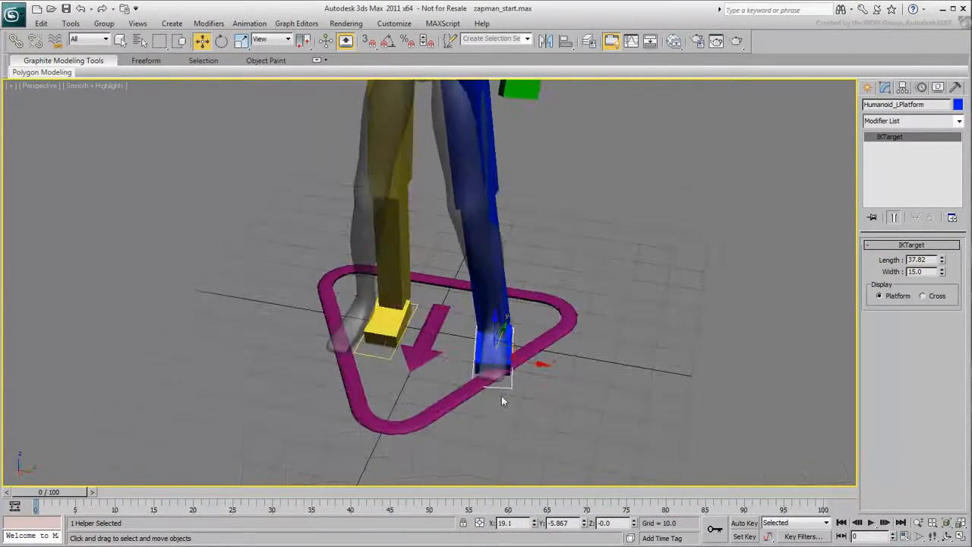
# Reposition the left foot bone at the character's ankle and rotate it to line up with the foot
pyautogui.keyDown('alt'); pyautogui.moveTo(560, 418); pyautogui.dragTo(386, 312, button='middle'); pyautogui.keyUp('alt')
pyautogui.click(477, 356)
pyautogui.scroll(5, 386, 312)
pyautogui.moveTo(520, 237); pyautogui.dragTo(520, 205)
pyautogui.scroll(-4, 430, 373)
pyautogui.rightClick(431, 370)
pyautogui.click(451, 394)
pyautogui.moveTo(427, 299); pyautogui.dragTo(421, 309)
pyautogui.keyDown('alt'); pyautogui.moveTo(425, 315); pyautogui.dragTo(544, 371, button='middle'); pyautogui.keyUp('alt')
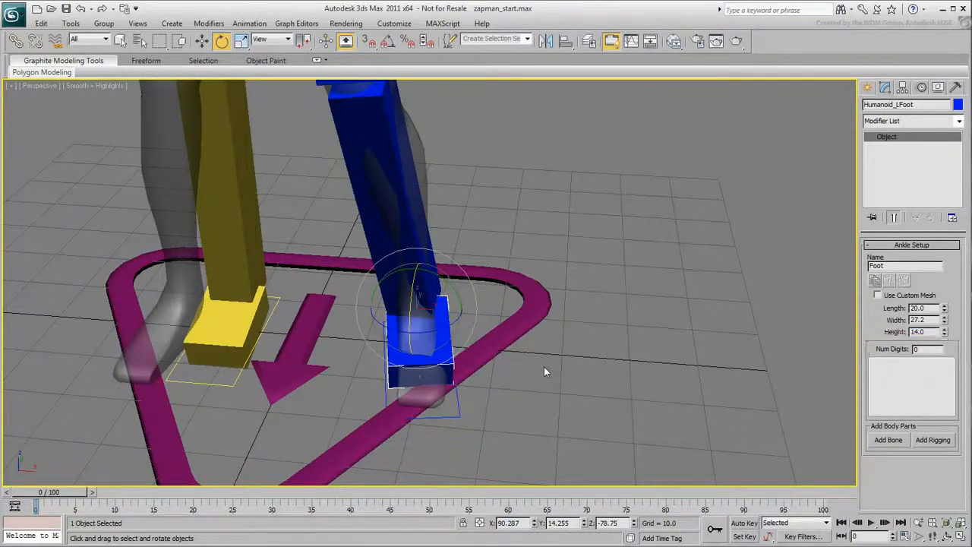
# Set the left foot's number of digits to 1
pyautogui.press('Return')
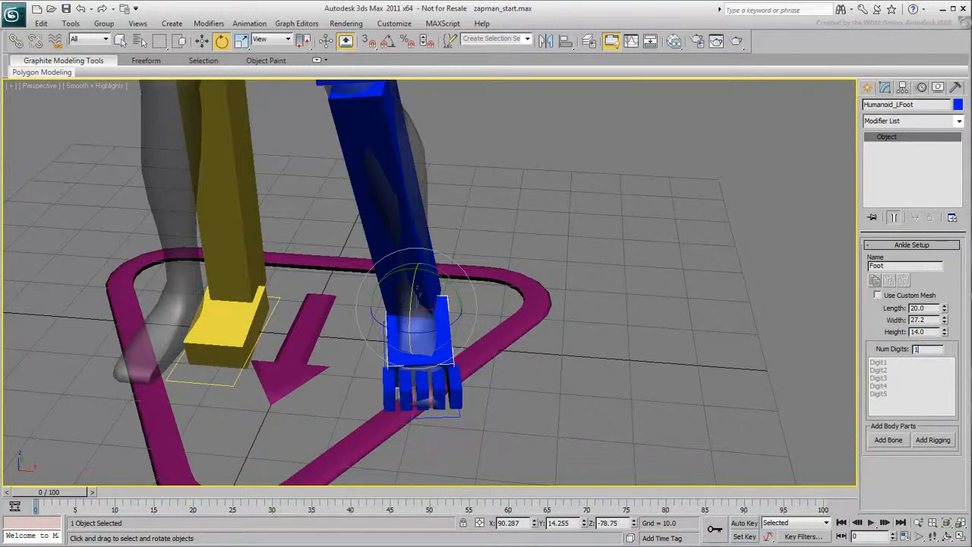
pyautogui.write('1')
pyautogui.press('Return')
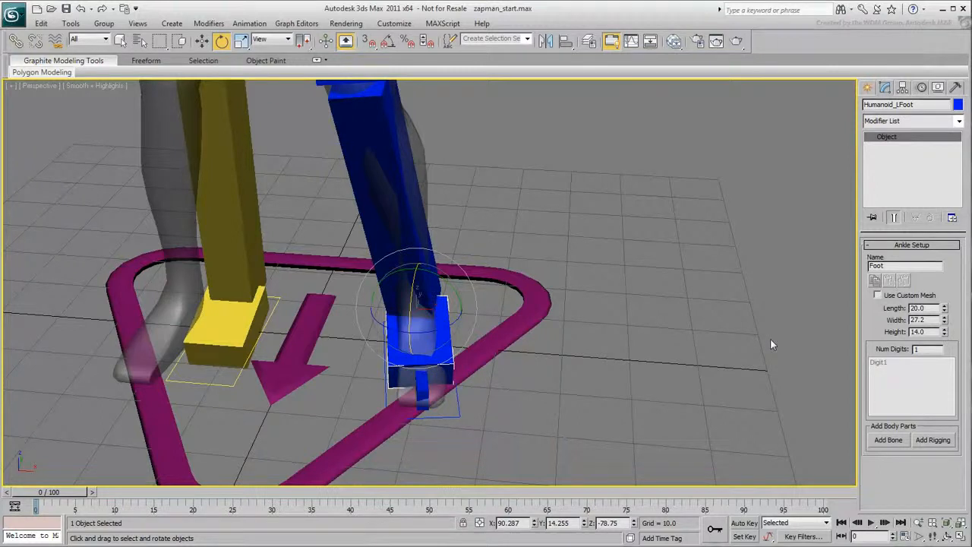
# Reduce the left toe digit to 1 bone, with a width of 12.02 and a bone length of 9.7
pyautogui.click(426, 389)
pyautogui.keyDown('alt'); pyautogui.moveTo(426, 390); pyautogui.dragTo(588, 409, button='middle'); pyautogui.keyUp('alt')
pyautogui.doubleClick(926, 297)
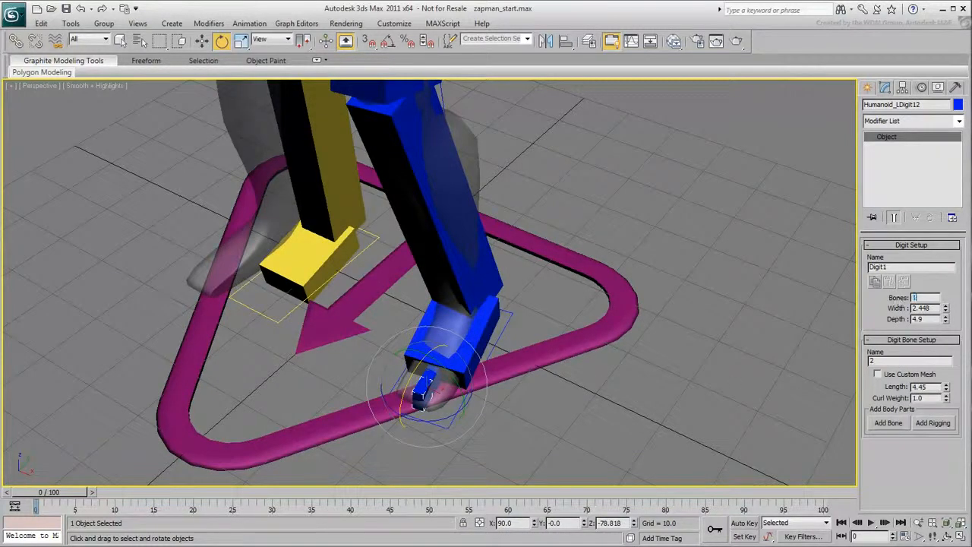
pyautogui.write('1')
pyautogui.press('Tab')
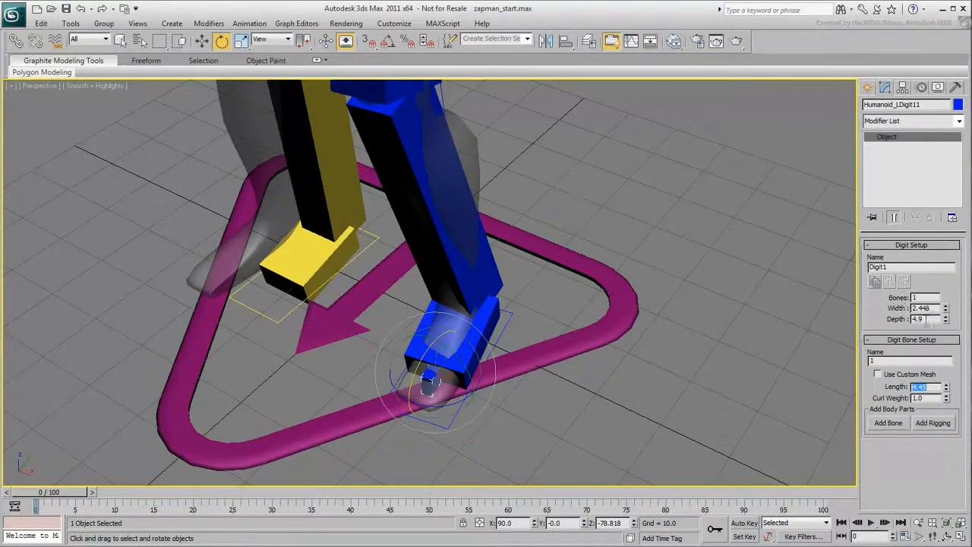
pyautogui.moveTo(945, 309); pyautogui.dragTo(945, 288)
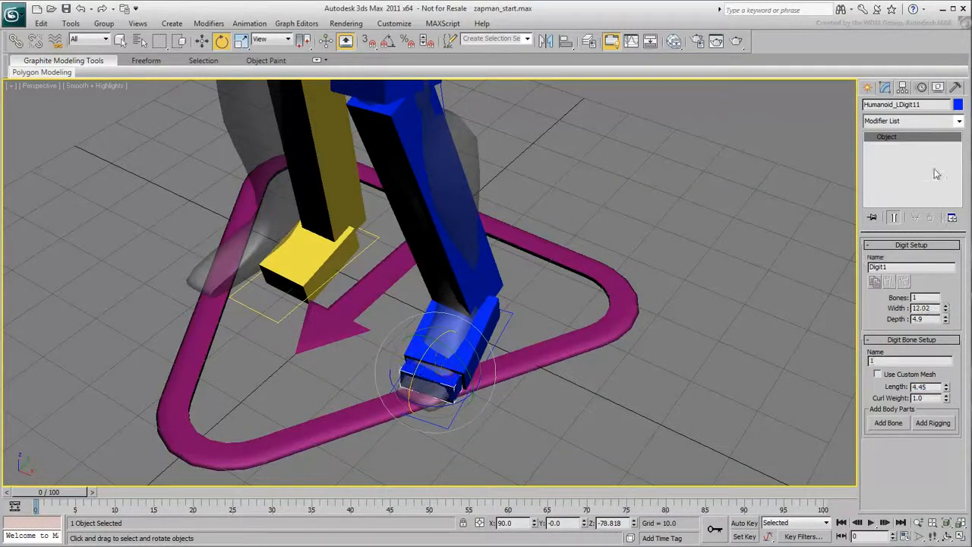
pyautogui.moveTo(946, 388); pyautogui.dragTo(946, 373)
# Move the top of the left thigh bone down to the character's hip joint
pyautogui.moveTo(632, 216); pyautogui.dragTo(630, 261, button='middle')
pyautogui.moveTo(593, 145); pyautogui.dragTo(406, 197, button='middle')
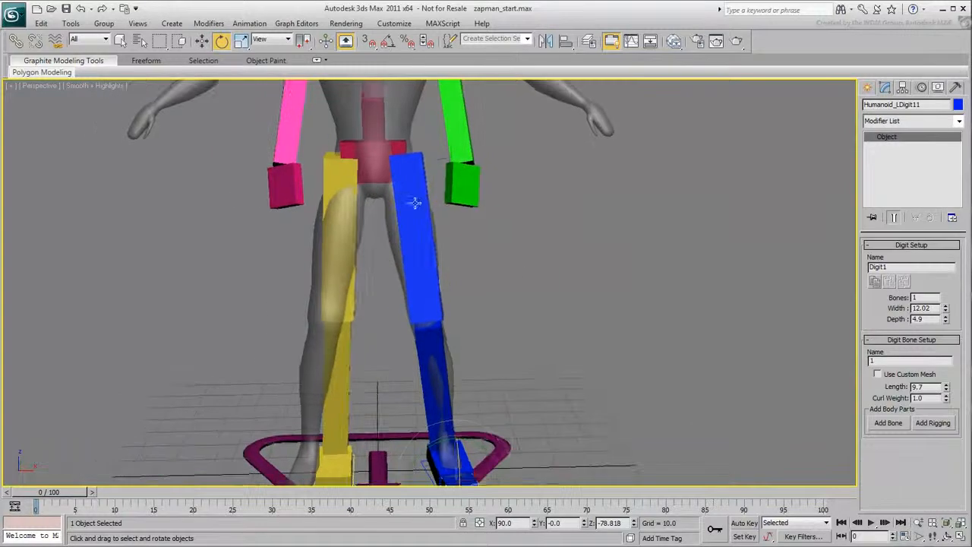
pyautogui.click(415, 202)
pyautogui.rightClick(415, 202)
pyautogui.click(429, 211)
pyautogui.moveTo(419, 139); pyautogui.dragTo(419, 156)
pyautogui.keyDown('alt'); pyautogui.moveTo(454, 218); pyautogui.dragTo(474, 325, button='middle'); pyautogui.keyUp('alt')
# Rotate the left thigh to follow the character's upper leg and refine its position at the hip from the front and side
pyautogui.rightClick(475, 325)
pyautogui.click(491, 345)
pyautogui.moveTo(413, 201); pyautogui.dragTo(423, 200)
pyautogui.keyDown('alt'); pyautogui.moveTo(469, 296); pyautogui.dragTo(476, 236, button='middle'); pyautogui.keyUp('alt')
pyautogui.rightClick(475, 235)
pyautogui.click(492, 250)
pyautogui.moveTo(423, 164); pyautogui.dragTo(418, 163)
pyautogui.keyDown('alt'); pyautogui.moveTo(491, 252); pyautogui.dragTo(370, 254, button='middle'); pyautogui.keyUp('alt')
pyautogui.moveTo(449, 166); pyautogui.dragTo(461, 174)
pyautogui.moveTo(545, 331)
pyautogui.keyDown('alt'); pyautogui.mouseDown(button='middle')
pyautogui.moveTo(685, 350)
pyautogui.moveTo(556, 337)
pyautogui.mouseUp(button='middle'); pyautogui.keyUp('alt')
# Move the left calf bone so that the knee joint lines up with the character's knee
pyautogui.click(426, 304)
pyautogui.moveTo(442, 275); pyautogui.dragTo(436, 275)
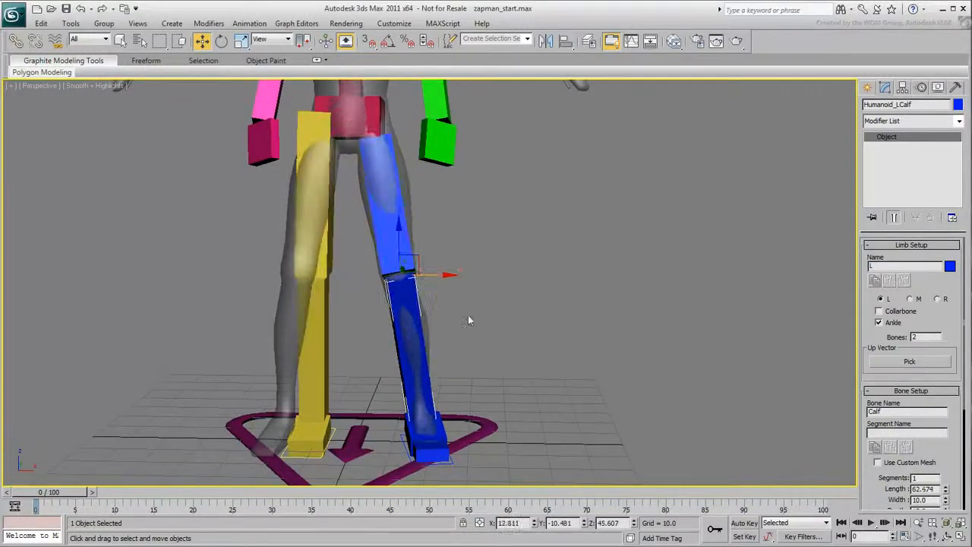
pyautogui.keyDown('alt'); pyautogui.moveTo(494, 338); pyautogui.dragTo(393, 343, button='middle'); pyautogui.keyUp('alt')
pyautogui.moveTo(440, 271); pyautogui.dragTo(442, 272)
pyautogui.keyDown('alt'); pyautogui.moveTo(440, 339); pyautogui.dragTo(542, 344, button='middle'); pyautogui.keyUp('alt')
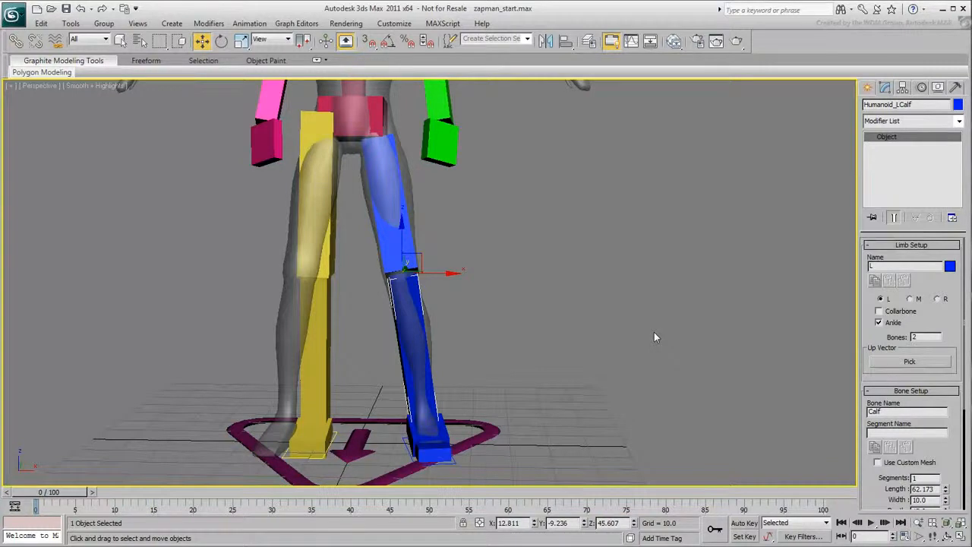
# Copy the left leg's limb settings and paste them mirrored onto the right leg
pyautogui.click(874, 281)
pyautogui.click(328, 260)
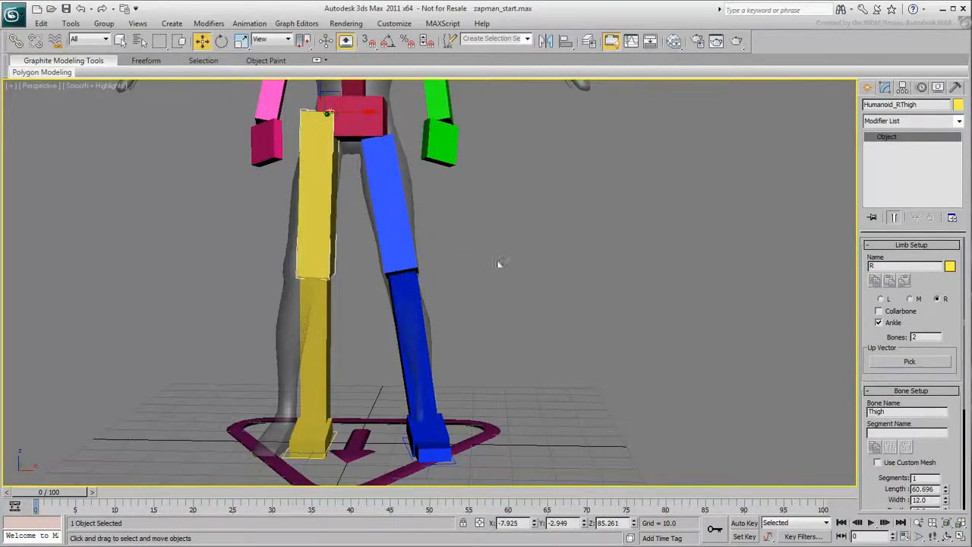
pyautogui.click(904, 282)
pyautogui.keyDown('alt'); pyautogui.moveTo(552, 304); pyautogui.dragTo(571, 316, button='middle'); pyautogui.keyUp('alt')
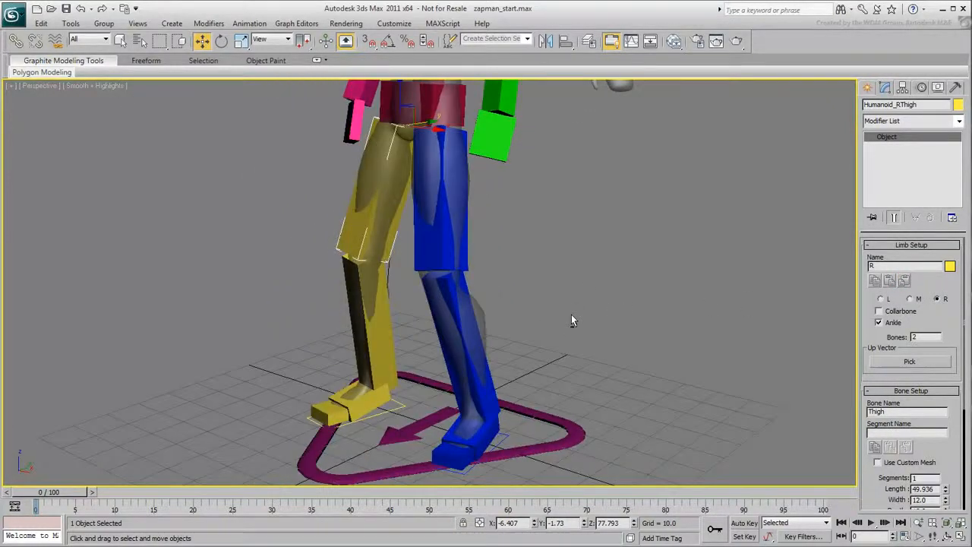
# Rotate the lower spine bones backward to follow the curve of the character's lower back
pyautogui.moveTo(531, 184); pyautogui.dragTo(503, 379, button='middle')
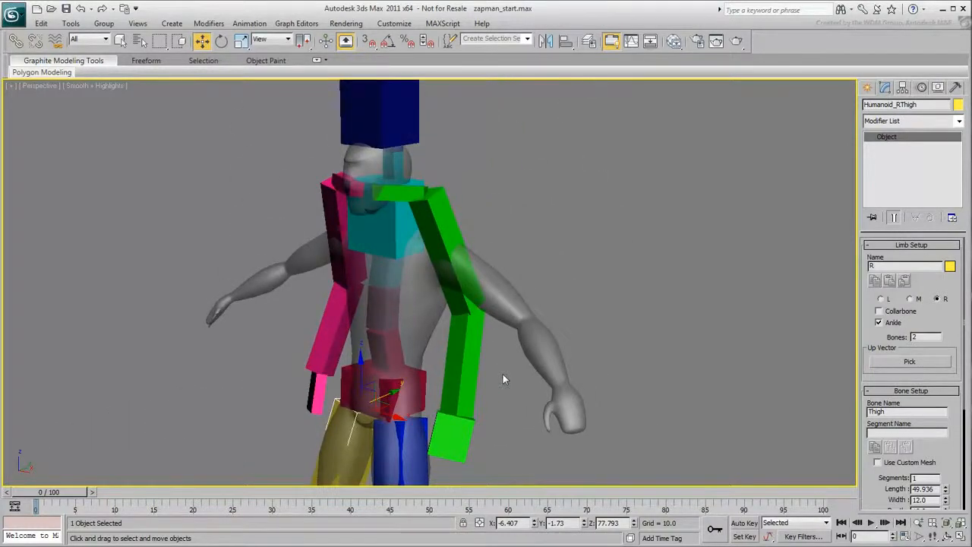
pyautogui.click(389, 343)
pyautogui.keyDown('alt'); pyautogui.moveTo(538, 414); pyautogui.dragTo(497, 410, button='middle'); pyautogui.keyUp('alt')
pyautogui.rightClick(471, 403)
pyautogui.click(493, 423)
pyautogui.moveTo(399, 332); pyautogui.dragTo(417, 298)
pyautogui.keyDown('alt'); pyautogui.moveTo(476, 368); pyautogui.dragTo(448, 366, button='middle'); pyautogui.keyUp('alt')
pyautogui.moveTo(443, 303); pyautogui.dragTo(439, 296)
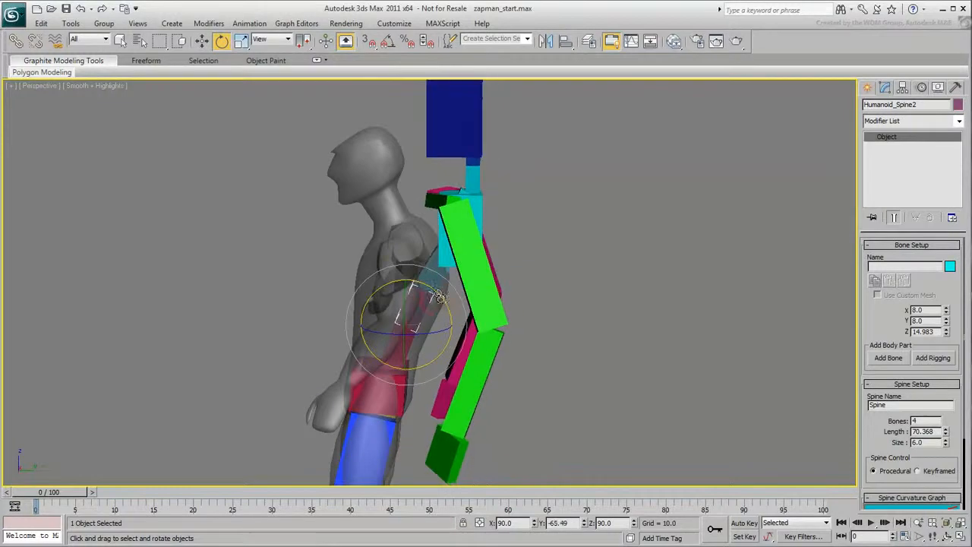
# Bend the upper spine bones forward so the torso follows the character's upper back, adjusting individual spine links as needed
pyautogui.click(437, 292)
pyautogui.moveTo(438, 330); pyautogui.dragTo(419, 226)
pyautogui.moveTo(527, 380)
pyautogui.keyDown('alt'); pyautogui.mouseDown(button='middle')
pyautogui.moveTo(484, 382)
pyautogui.moveTo(516, 385)
pyautogui.mouseUp(button='middle'); pyautogui.keyUp('alt')
pyautogui.moveTo(462, 281)
pyautogui.mouseDown()
pyautogui.moveTo(457, 256)
pyautogui.moveTo(455, 266)
pyautogui.mouseUp()
pyautogui.keyDown('alt'); pyautogui.moveTo(541, 368); pyautogui.dragTo(517, 371, button='middle'); pyautogui.keyUp('alt')
pyautogui.click(421, 308)
pyautogui.moveTo(441, 297); pyautogui.dragTo(441, 240)
pyautogui.click(410, 357)
pyautogui.click(425, 274)
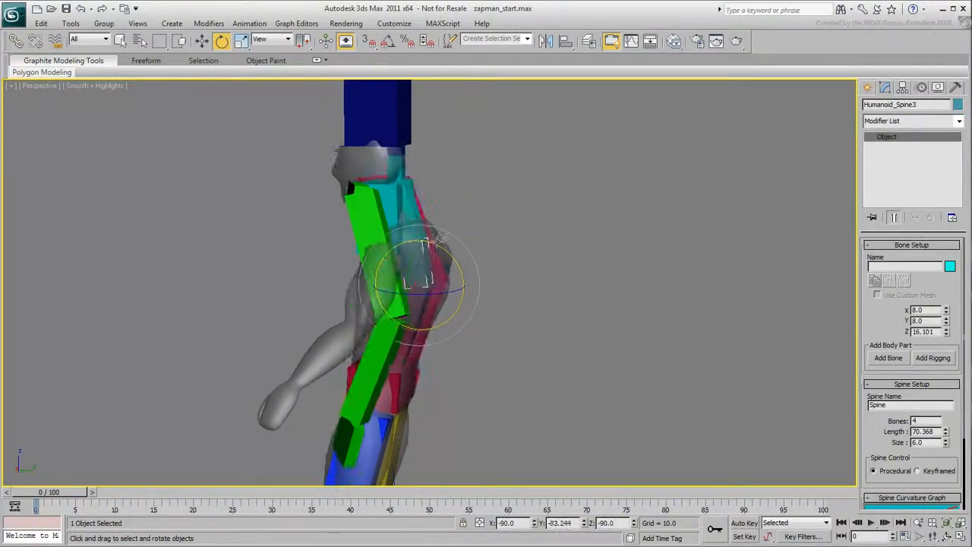
# Lower the ribcage to the character's chest, shortening the spine to a length of 50.063
pyautogui.click(392, 204)
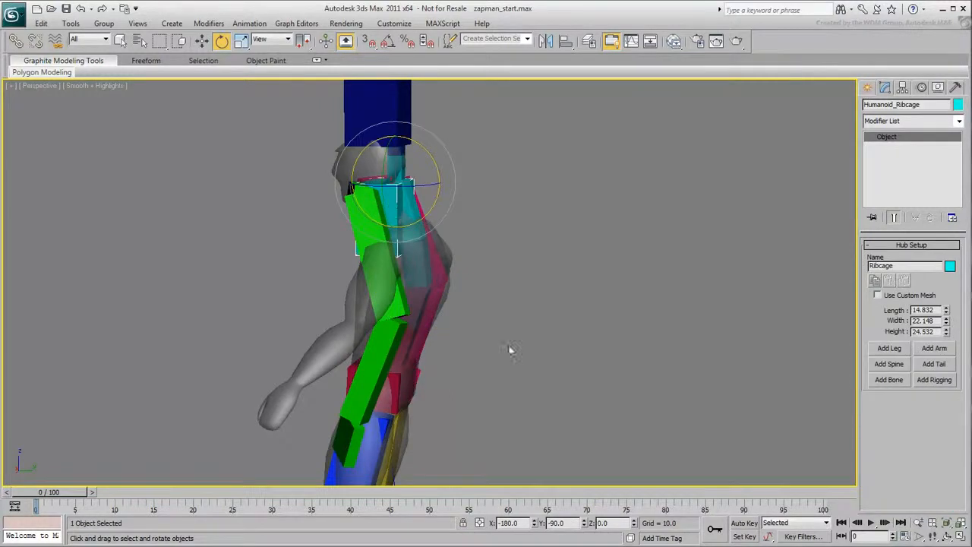
pyautogui.keyDown('alt'); pyautogui.moveTo(481, 351); pyautogui.dragTo(531, 345, button='middle'); pyautogui.keyUp('alt')
pyautogui.rightClick(502, 246)
pyautogui.click(516, 248)
pyautogui.keyDown('alt'); pyautogui.moveTo(516, 247); pyautogui.dragTo(433, 193, button='middle'); pyautogui.keyUp('alt')
pyautogui.moveTo(409, 162); pyautogui.dragTo(422, 210)
pyautogui.keyDown('alt'); pyautogui.moveTo(543, 445); pyautogui.dragTo(494, 443, button='middle'); pyautogui.keyUp('alt')
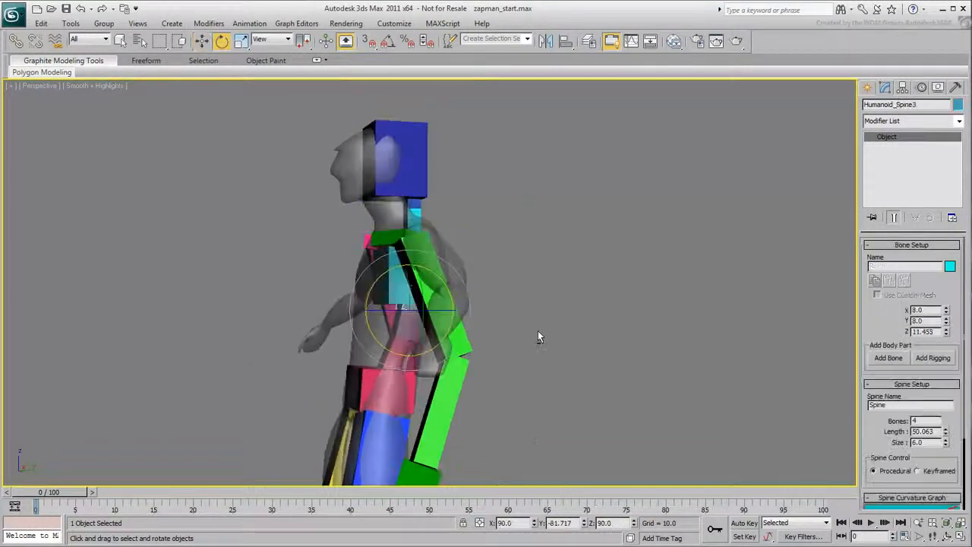
# Widen the lowest spine bone to an X size of 18.16 and increase its Y depth to fill the waist
pyautogui.moveTo(538, 333)
pyautogui.keyDown('alt'); pyautogui.mouseDown(button='middle')
pyautogui.moveTo(605, 348)
pyautogui.moveTo(552, 331)
pyautogui.mouseUp(button='middle'); pyautogui.keyUp('alt')
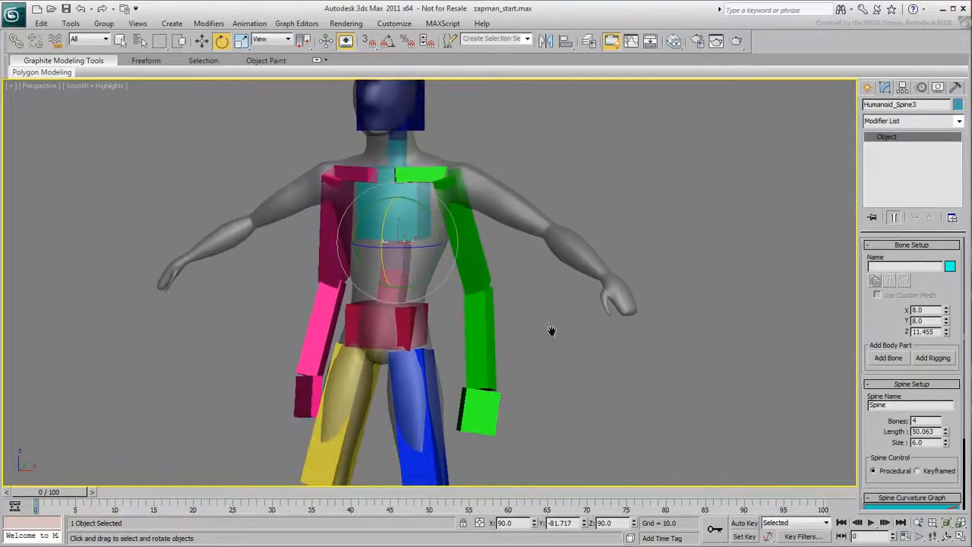
pyautogui.click(396, 294)
pyautogui.moveTo(945, 310); pyautogui.dragTo(942, 270)
pyautogui.keyDown('alt'); pyautogui.moveTo(482, 357); pyautogui.dragTo(454, 405, button='middle'); pyautogui.keyUp('alt')
pyautogui.moveTo(945, 320); pyautogui.dragTo(939, 272)
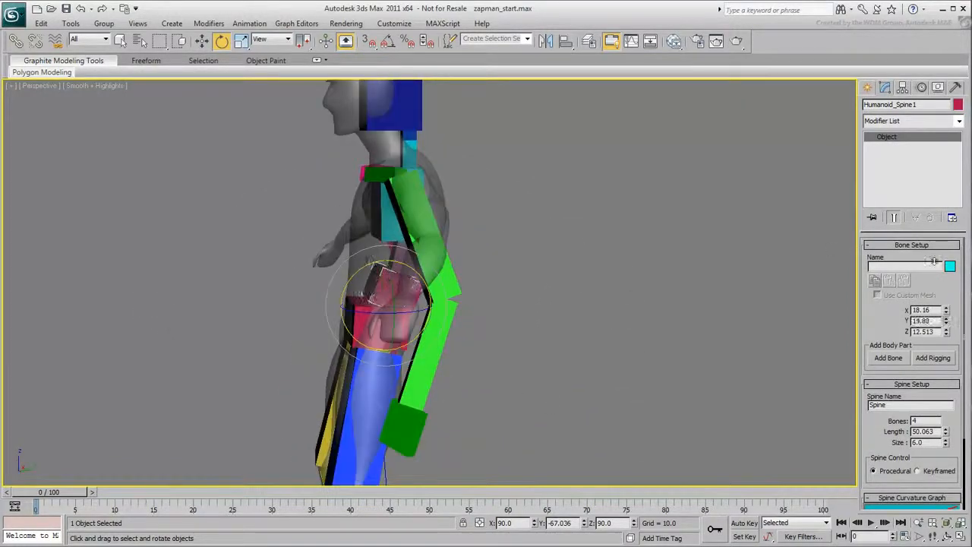
pyautogui.keyDown('alt'); pyautogui.moveTo(419, 260); pyautogui.dragTo(480, 269, button='middle'); pyautogui.keyUp('alt')
# Enlarge the X and Y sizes of the spine bone above the waist to fill the character's torso
pyautogui.click(402, 263)
pyautogui.moveTo(945, 310); pyautogui.dragTo(943, 215)
pyautogui.keyDown('alt'); pyautogui.moveTo(645, 364); pyautogui.dragTo(547, 369, button='middle'); pyautogui.keyUp('alt')
pyautogui.moveTo(945, 321); pyautogui.dragTo(942, 254)
pyautogui.keyDown('alt'); pyautogui.moveTo(437, 439); pyautogui.dragTo(503, 439, button='middle'); pyautogui.keyUp('alt')
# Resize the ribcage to a length of 16.908, a width of 27.906 and a height of 26.74
pyautogui.click(404, 214)
pyautogui.keyDown('alt'); pyautogui.moveTo(532, 342); pyautogui.dragTo(414, 351, button='middle'); pyautogui.keyUp('alt')
pyautogui.moveTo(945, 309); pyautogui.dragTo(946, 298)
pyautogui.moveTo(945, 333); pyautogui.dragTo(945, 326)
pyautogui.keyDown('alt'); pyautogui.moveTo(517, 342); pyautogui.dragTo(635, 341, button='middle'); pyautogui.keyUp('alt')
pyautogui.moveTo(946, 320)
pyautogui.mouseDown()
pyautogui.moveTo(944, 303)
pyautogui.moveTo(944, 312)
pyautogui.mouseUp()
pyautogui.keyDown('alt'); pyautogui.moveTo(681, 326); pyautogui.dragTo(436, 369, button='middle'); pyautogui.keyUp('alt')
# Rotate the two neck bones forward to follow the character's neck and bring the head box over the character's head
pyautogui.scroll(3, 502, 373)
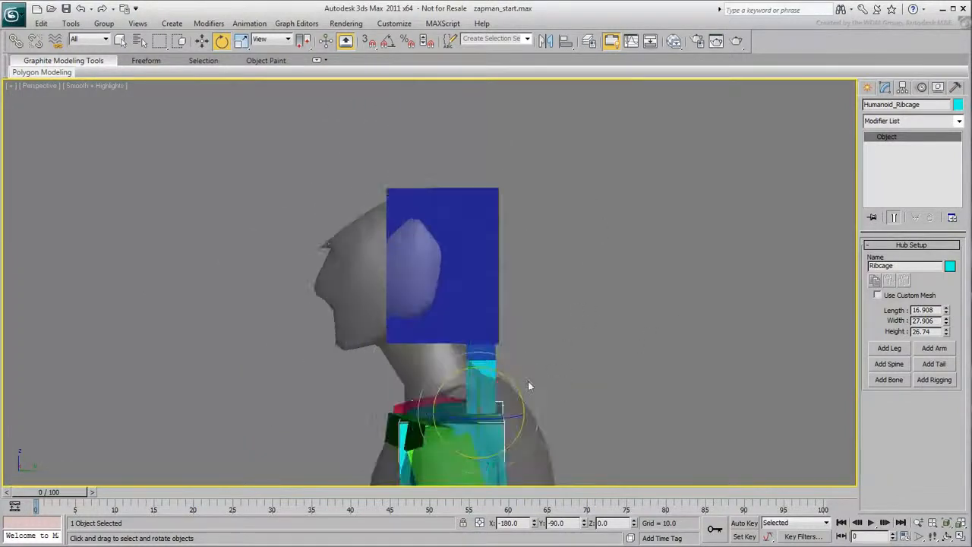
pyautogui.click(480, 288)
pyautogui.moveTo(510, 286); pyautogui.dragTo(493, 263)
pyautogui.click(455, 245)
pyautogui.moveTo(494, 263); pyautogui.dragTo(492, 264)
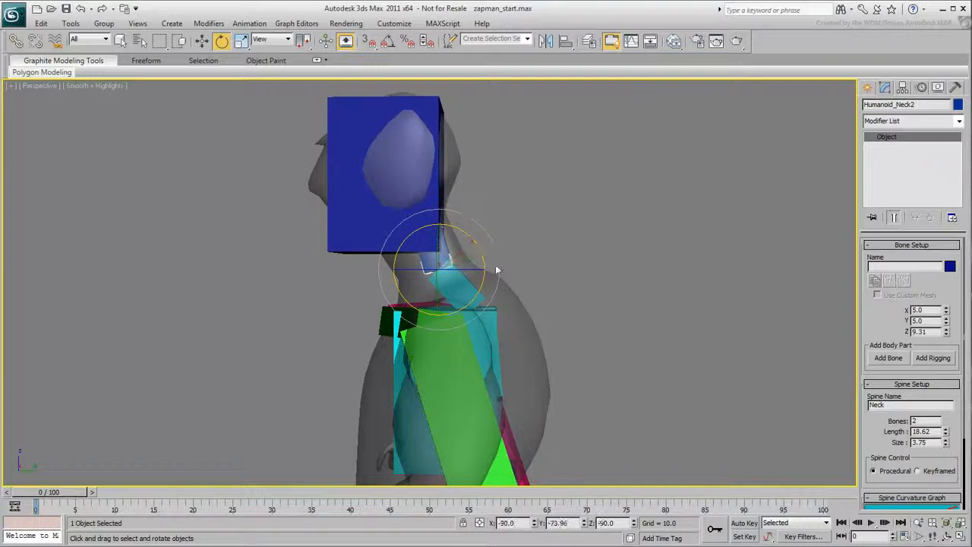
# Move the head bone up slightly to fit the character's head and set its height to 23.53
pyautogui.click(369, 217)
pyautogui.rightClick(411, 200)
pyautogui.click(427, 210)
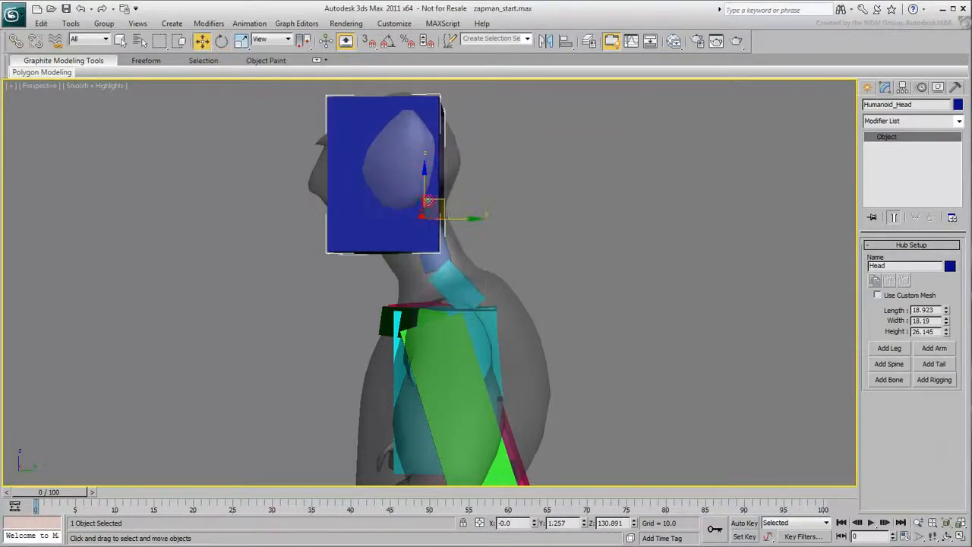
pyautogui.moveTo(440, 202); pyautogui.dragTo(440, 196)
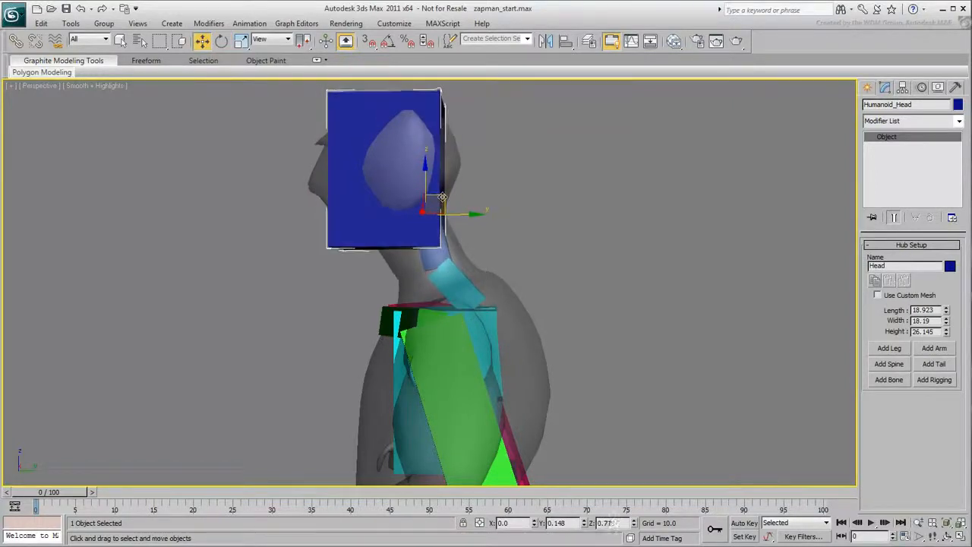
pyautogui.moveTo(949, 337); pyautogui.dragTo(948, 335)
pyautogui.keyDown('alt'); pyautogui.moveTo(590, 346); pyautogui.dragTo(689, 363, button='middle'); pyautogui.keyUp('alt')
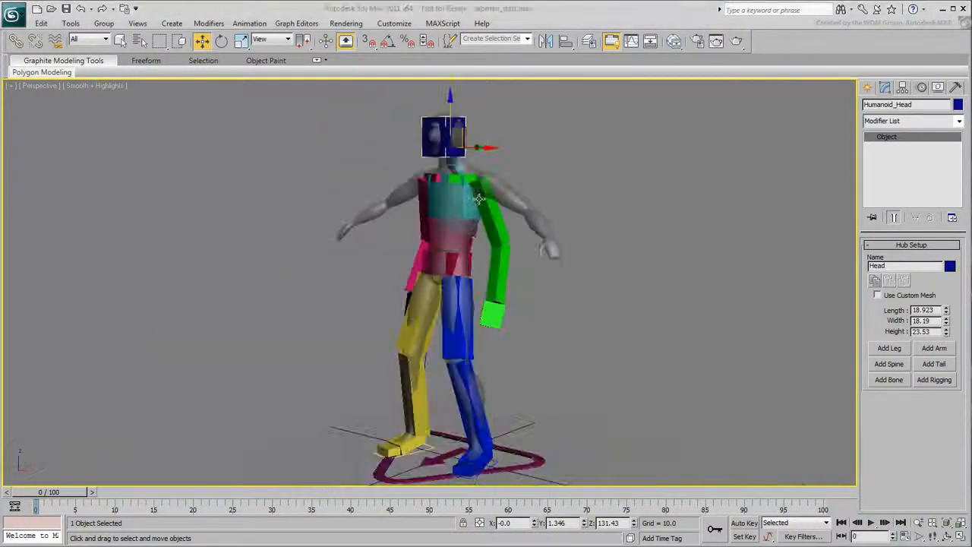
# Move the left collarbone slightly outward and back to line it up with the character's shoulder
pyautogui.click(479, 199)
pyautogui.keyDown('alt'); pyautogui.moveTo(480, 199); pyautogui.dragTo(467, 288, button='middle'); pyautogui.keyUp('alt')
pyautogui.press('z')
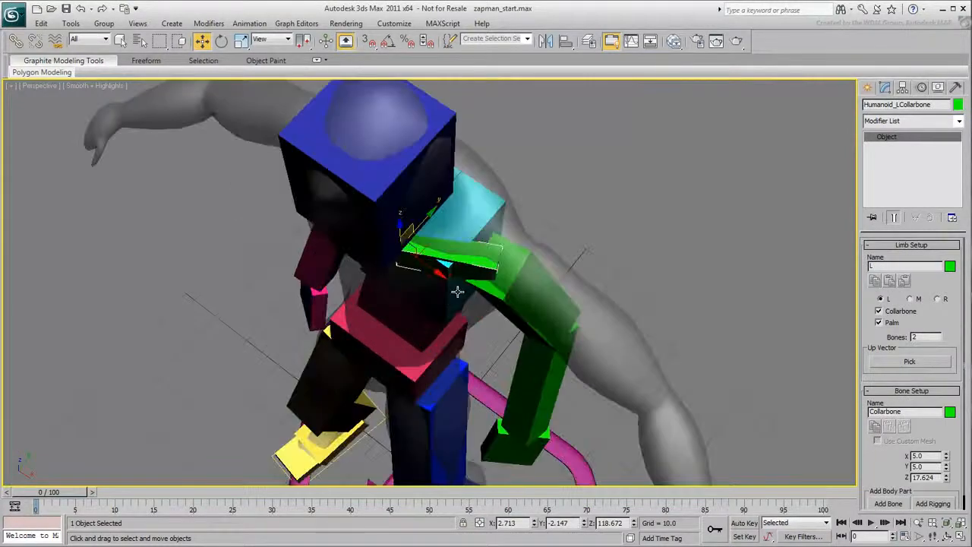
pyautogui.moveTo(426, 247); pyautogui.dragTo(434, 238)
pyautogui.keyDown('alt'); pyautogui.moveTo(431, 325); pyautogui.dragTo(369, 289, button='middle'); pyautogui.keyUp('alt')
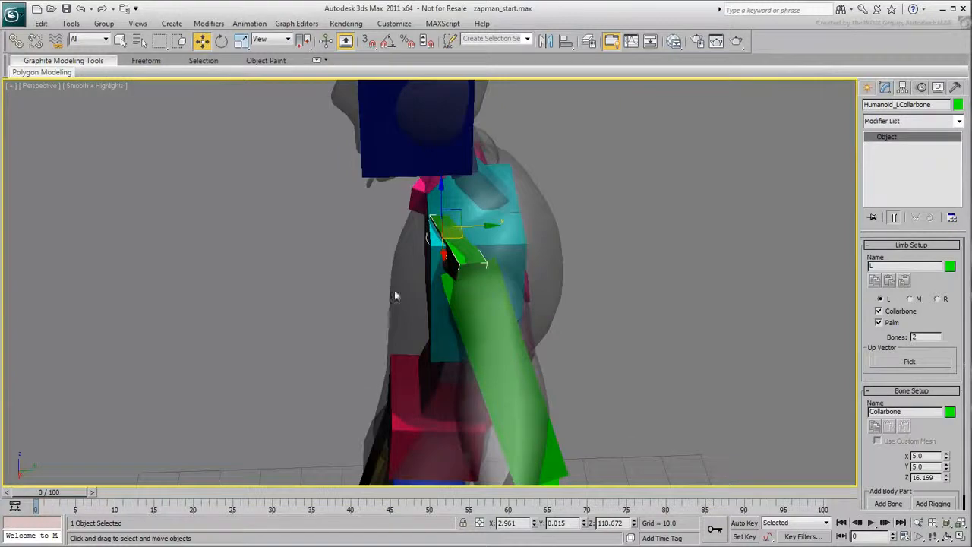
pyautogui.moveTo(472, 225); pyautogui.dragTo(469, 225)
pyautogui.keyDown('alt'); pyautogui.moveTo(368, 311); pyautogui.dragTo(453, 282, button='middle'); pyautogui.keyUp('alt')
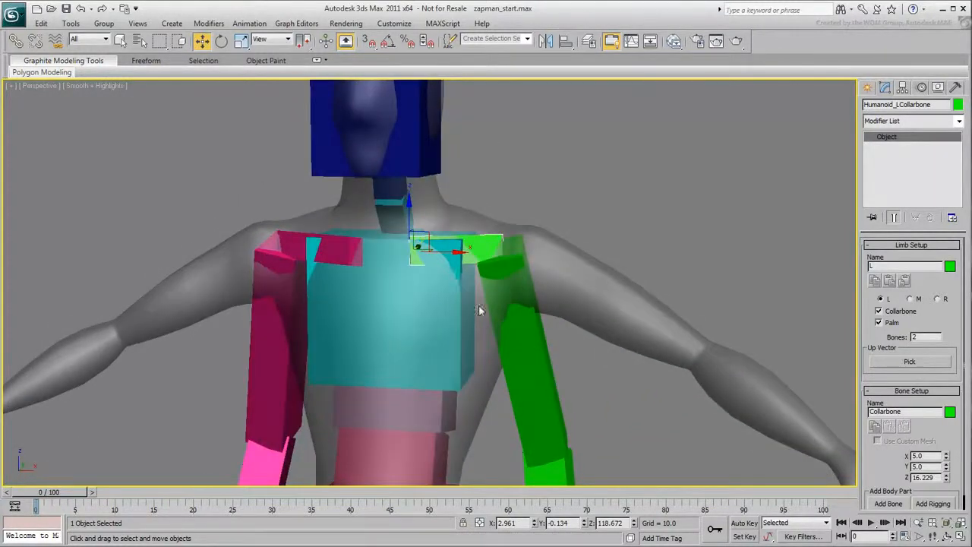
# Move the left upper arm bone outward to the character's shoulder joint
pyautogui.click(524, 340)
pyautogui.keyDown('alt'); pyautogui.moveTo(524, 340); pyautogui.dragTo(357, 393, button='middle'); pyautogui.keyUp('alt')
pyautogui.moveTo(510, 267); pyautogui.dragTo(526, 273)
pyautogui.keyDown('alt'); pyautogui.moveTo(369, 362); pyautogui.dragTo(515, 274, button='middle'); pyautogui.keyUp('alt')
pyautogui.moveTo(531, 232)
pyautogui.mouseDown()
pyautogui.moveTo(533, 244)
pyautogui.moveTo(533, 234)
pyautogui.mouseUp()
pyautogui.moveTo(497, 349); pyautogui.dragTo(432, 271, button='middle')
# Rotate the left upper arm in the Local coordinate system to raise it along the character's arm
pyautogui.rightClick(432, 272)
pyautogui.click(458, 299)
pyautogui.moveTo(509, 243); pyautogui.dragTo(504, 283, button='middle')
pyautogui.click(287, 39)
pyautogui.click(266, 92)
pyautogui.moveTo(403, 156); pyautogui.dragTo(449, 164)
# Adjust and rotate the remaining left arm bones so the limb follows the bend of the character's arm
pyautogui.moveTo(625, 359); pyautogui.dragTo(540, 283, button='middle')
pyautogui.click(563, 270)
pyautogui.rightClick(574, 271)
pyautogui.click(591, 286)
pyautogui.keyDown('alt'); pyautogui.moveTo(535, 209); pyautogui.dragTo(347, 321, button='middle'); pyautogui.keyUp('alt')
pyautogui.click(457, 276)
pyautogui.rightClick(458, 276)
pyautogui.click(473, 299)
pyautogui.moveTo(454, 225); pyautogui.dragTo(443, 247)
pyautogui.moveTo(310, 387); pyautogui.dragTo(306, 239, button='middle')
pyautogui.click(397, 295)
pyautogui.moveTo(392, 244); pyautogui.dragTo(324, 306)
pyautogui.keyDown('alt'); pyautogui.moveTo(323, 306); pyautogui.dragTo(456, 249, button='middle'); pyautogui.keyUp('alt')
pyautogui.moveTo(240, 331); pyautogui.dragTo(334, 320, button='middle')
# Move the left upper arm slightly up and outward to seat it in the character's shoulder
pyautogui.click(244, 172)
pyautogui.rightClick(245, 174)
pyautogui.click(257, 181)
pyautogui.moveTo(219, 118); pyautogui.dragTo(226, 115)
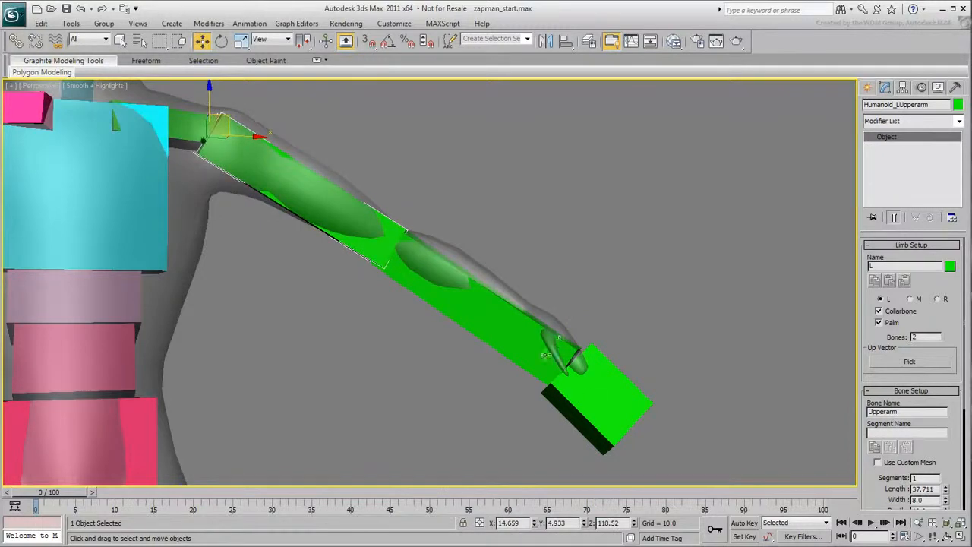
# Rotate the left palm in line with the character's hand and move it back to the wrist
pyautogui.click(600, 400)
pyautogui.rightClick(600, 400)
pyautogui.click(617, 421)
pyautogui.moveTo(557, 365); pyautogui.dragTo(589, 332)
pyautogui.rightClick(562, 369)
pyautogui.click(574, 378)
pyautogui.moveTo(575, 378); pyautogui.dragTo(530, 291)
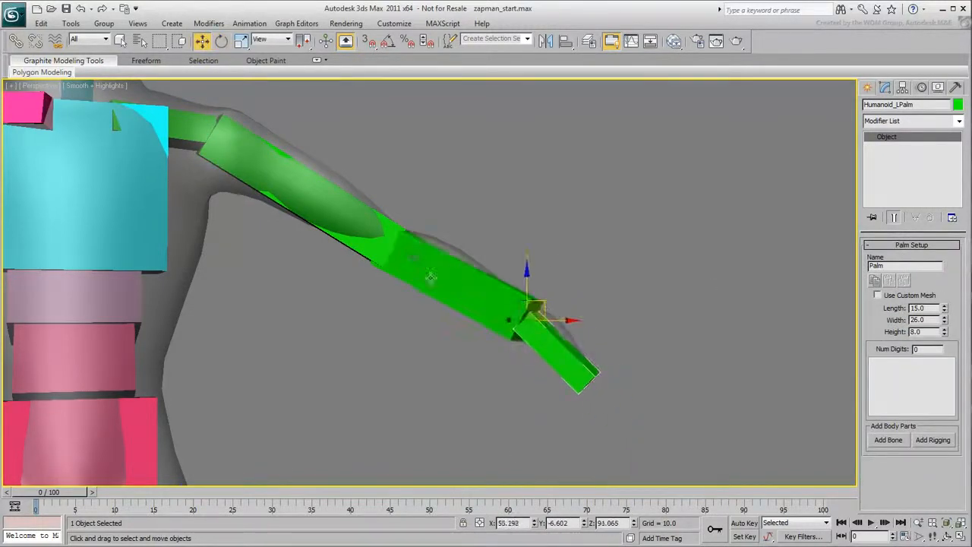
# Fit the left palm to the character's hand with a length of 8.3 and a width of 16.8
pyautogui.click(432, 272)
pyautogui.click(556, 352)
pyautogui.keyDown('alt'); pyautogui.moveTo(504, 408); pyautogui.dragTo(410, 448, button='middle'); pyautogui.keyUp('alt')
pyautogui.moveTo(587, 315); pyautogui.dragTo(621, 318)
pyautogui.moveTo(944, 307); pyautogui.dragTo(944, 378)
# Give the left palm 2 digits and reduce the width of Digit1 to 2.117
pyautogui.keyDown('alt'); pyautogui.moveTo(456, 330); pyautogui.dragTo(451, 390, button='middle'); pyautogui.keyUp('alt')
pyautogui.press('e')
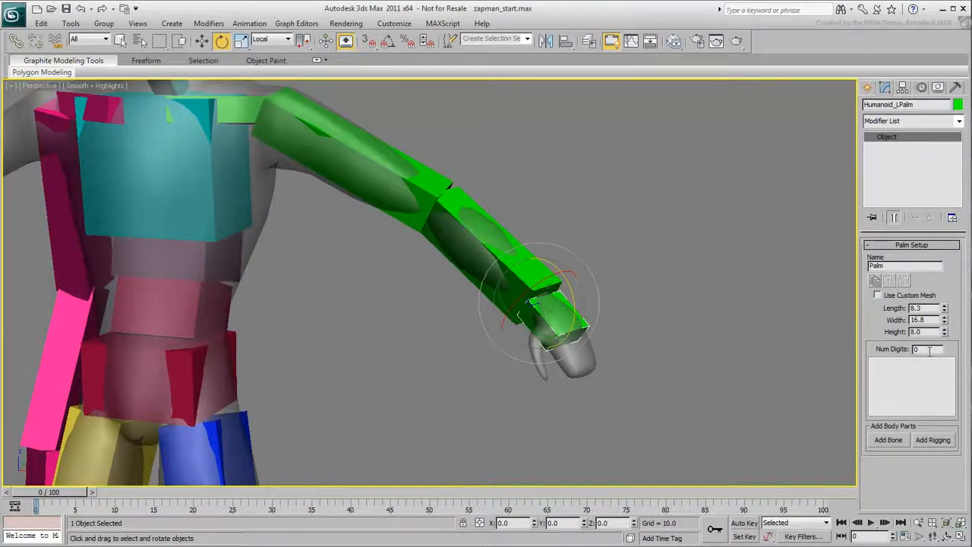
pyautogui.doubleClick(919, 349)
pyautogui.write('2')
pyautogui.press('Return')
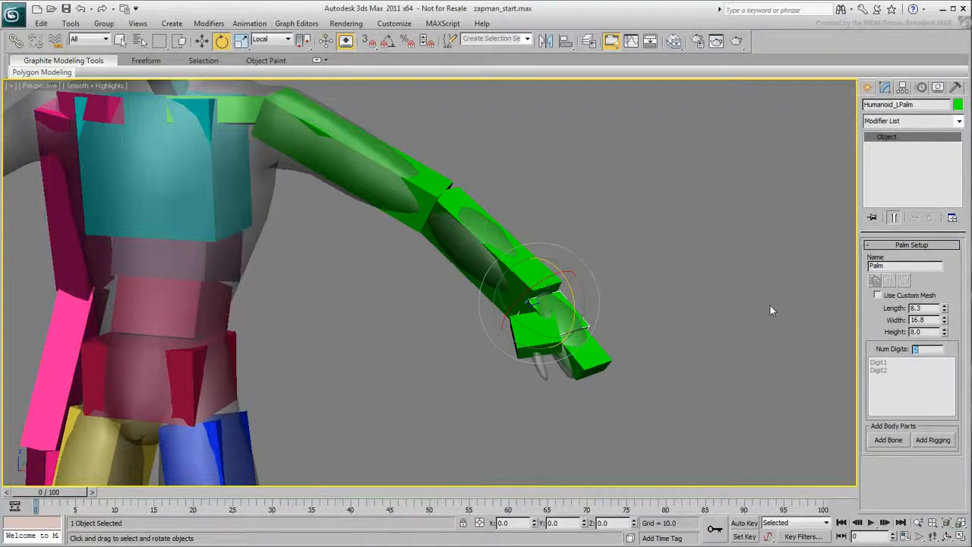
pyautogui.click(525, 318)
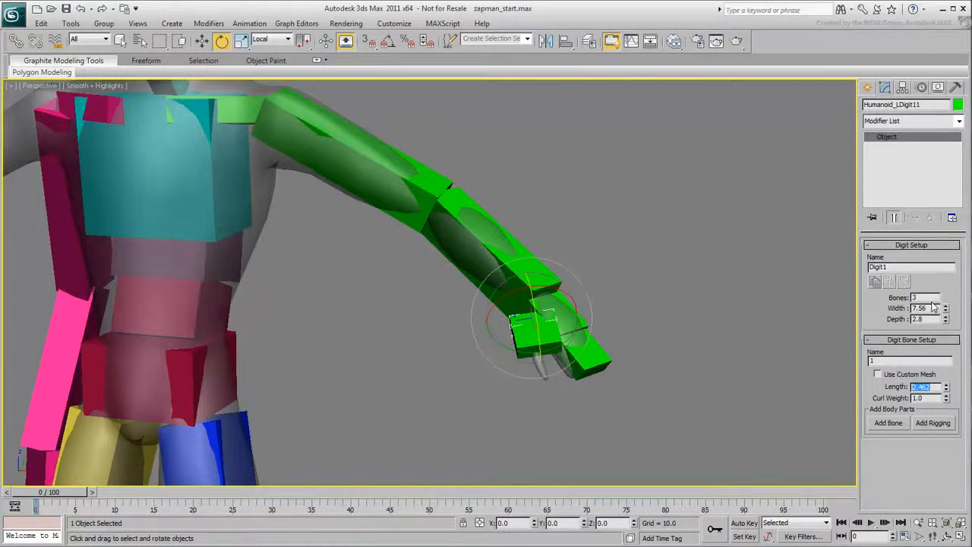
pyautogui.moveTo(947, 309); pyautogui.dragTo(948, 351)
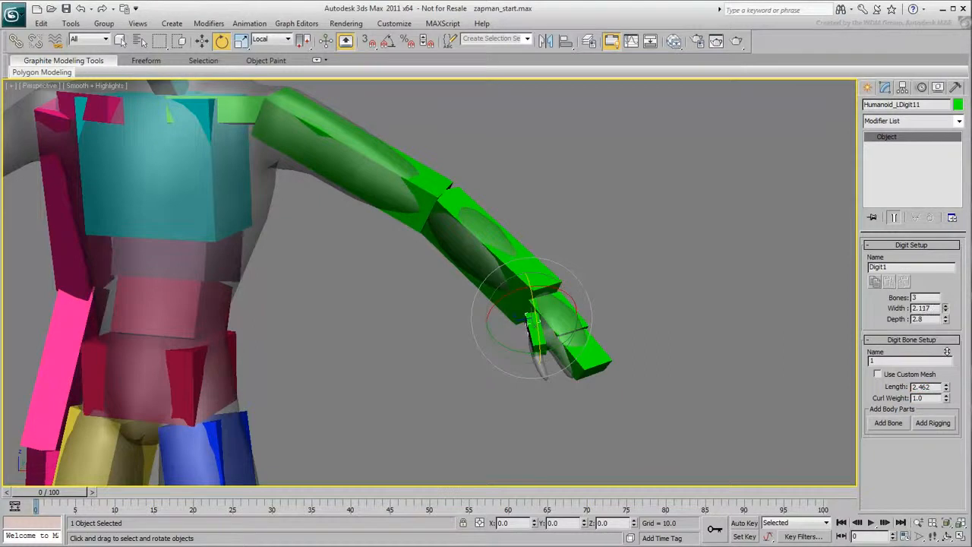
# Select all three bones of the left thumb digit and move them onto the character's thumb
pyautogui.scroll(8, 570, 379)
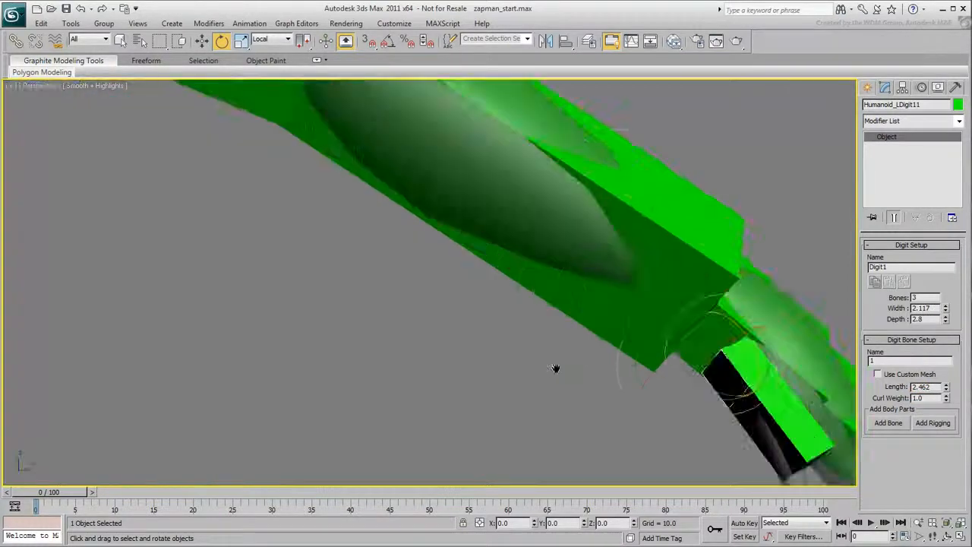
pyautogui.moveTo(574, 363); pyautogui.dragTo(752, 468, button='middle')
pyautogui.doubleClick(496, 261)
pyautogui.rightClick(520, 265)
pyautogui.click(541, 279)
pyautogui.keyDown('alt'); pyautogui.moveTo(543, 273); pyautogui.dragTo(551, 254, button='middle'); pyautogui.keyUp('alt')
pyautogui.moveTo(543, 272); pyautogui.dragTo(540, 299)
pyautogui.keyDown('alt'); pyautogui.moveTo(540, 299); pyautogui.dragTo(504, 275, button='middle'); pyautogui.keyUp('alt')
pyautogui.moveTo(531, 275); pyautogui.dragTo(531, 310)
pyautogui.keyDown('alt'); pyautogui.moveTo(531, 310); pyautogui.dragTo(537, 339, button='middle'); pyautogui.keyUp('alt')
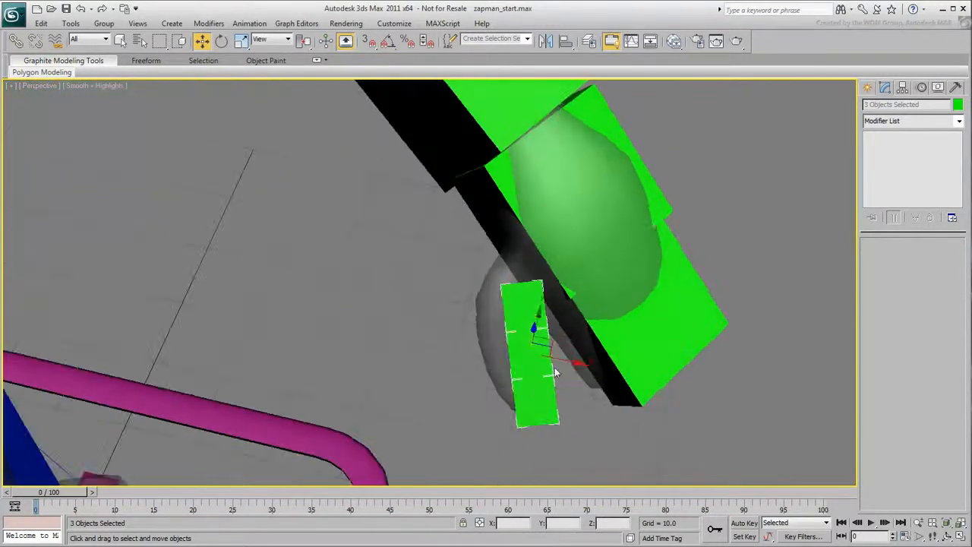
pyautogui.moveTo(552, 339); pyautogui.dragTo(546, 318)
pyautogui.keyDown('alt'); pyautogui.moveTo(546, 319); pyautogui.dragTo(524, 282, button='middle'); pyautogui.keyUp('alt')
pyautogui.moveTo(523, 281); pyautogui.dragTo(522, 273)
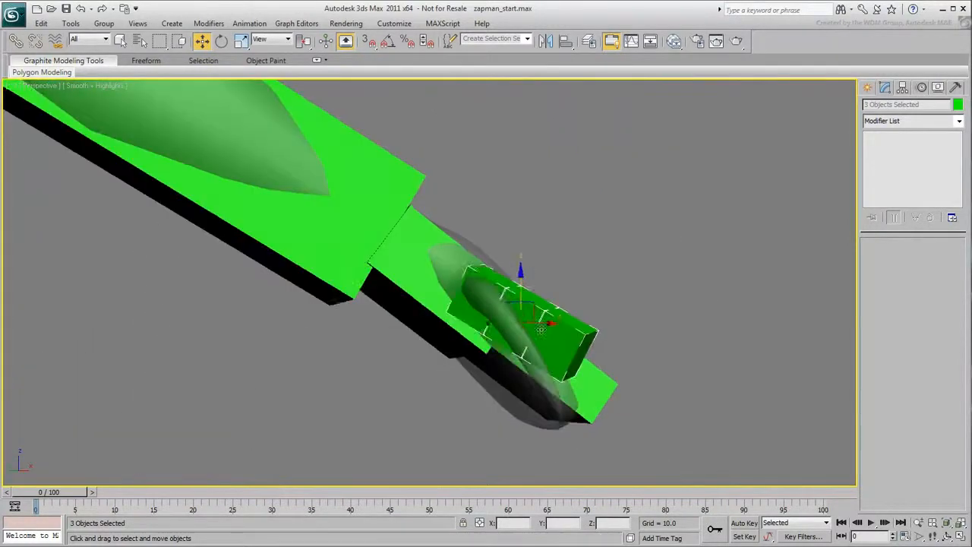
# Rotate the three left thumb bones together to match the direction of the character's thumb
pyautogui.keyDown('alt'); pyautogui.moveTo(534, 326); pyautogui.dragTo(537, 343, button='middle'); pyautogui.keyUp('alt')
pyautogui.rightClick(517, 311)
pyautogui.click(535, 335)
pyautogui.moveTo(538, 328); pyautogui.dragTo(521, 339)
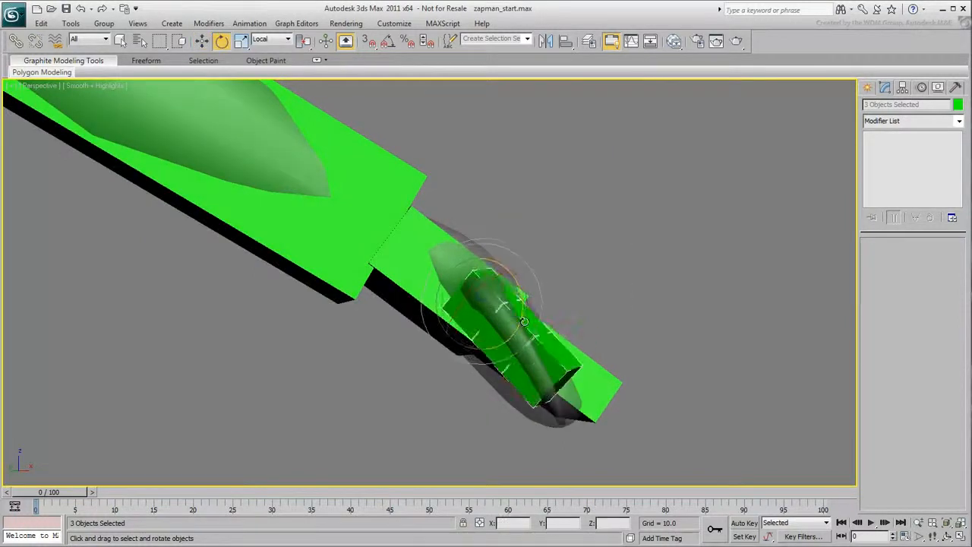
pyautogui.keyDown('alt'); pyautogui.moveTo(521, 339); pyautogui.dragTo(505, 346, button='middle'); pyautogui.keyUp('alt')
pyautogui.moveTo(539, 324); pyautogui.dragTo(520, 333)
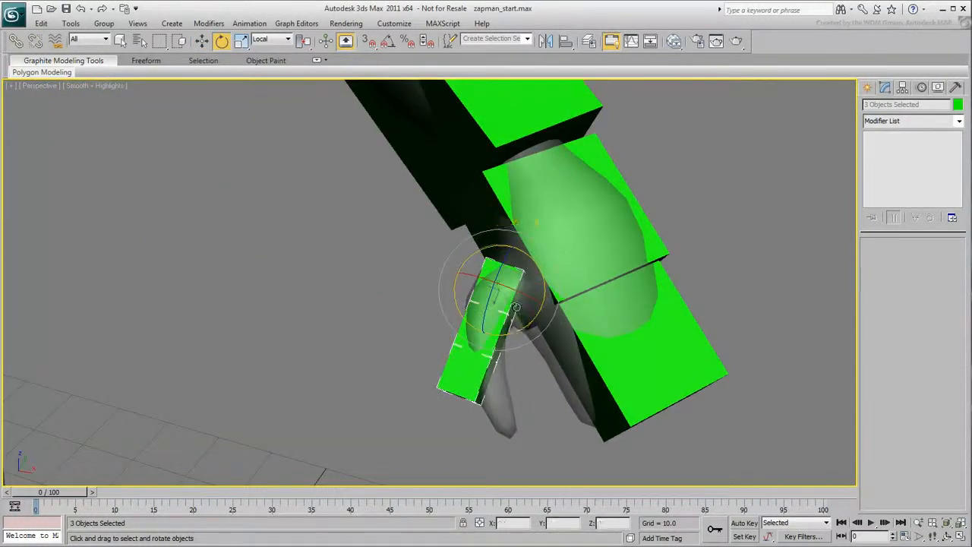
# Refine the individual left thumb bones by rotating and resizing them to follow the thumb's curve
pyautogui.click(497, 298)
pyautogui.click(487, 347)
pyautogui.moveTo(486, 347); pyautogui.dragTo(517, 334)
pyautogui.moveTo(945, 388); pyautogui.dragTo(946, 381)
# Rotate the bones of the left hand's second digit to follow the character's fingers
pyautogui.click(640, 359)
pyautogui.click(623, 312)
pyautogui.keyDown('alt'); pyautogui.moveTo(623, 311); pyautogui.dragTo(682, 346, button='middle'); pyautogui.keyUp('alt')
pyautogui.moveTo(629, 271); pyautogui.dragTo(687, 383)
pyautogui.click(656, 335)
pyautogui.click(673, 395)
pyautogui.keyDown('alt'); pyautogui.moveTo(687, 383); pyautogui.dragTo(497, 334, button='middle'); pyautogui.keyUp('alt')
# Copy the left arm's limb settings and paste them mirrored onto the right arm
pyautogui.scroll(-5, 467, 383)
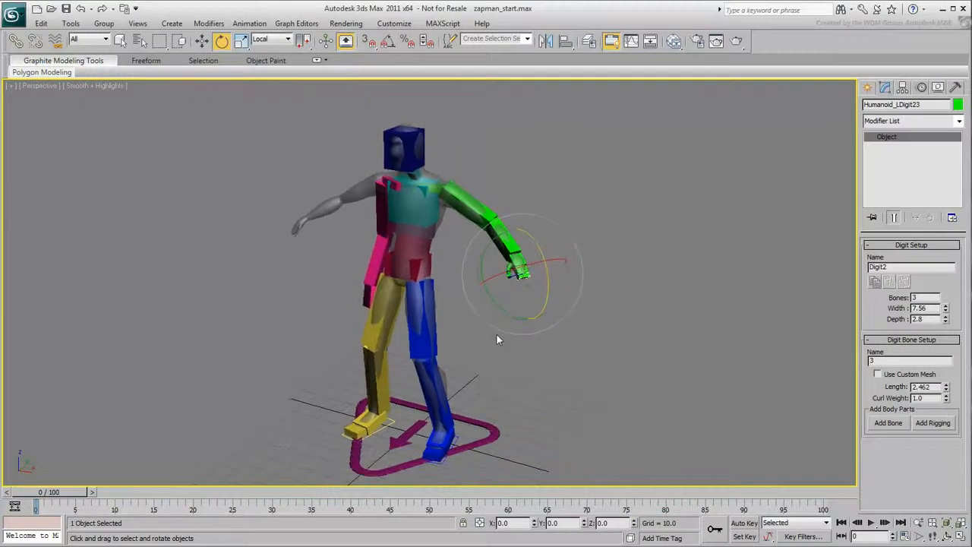
pyautogui.click(483, 216)
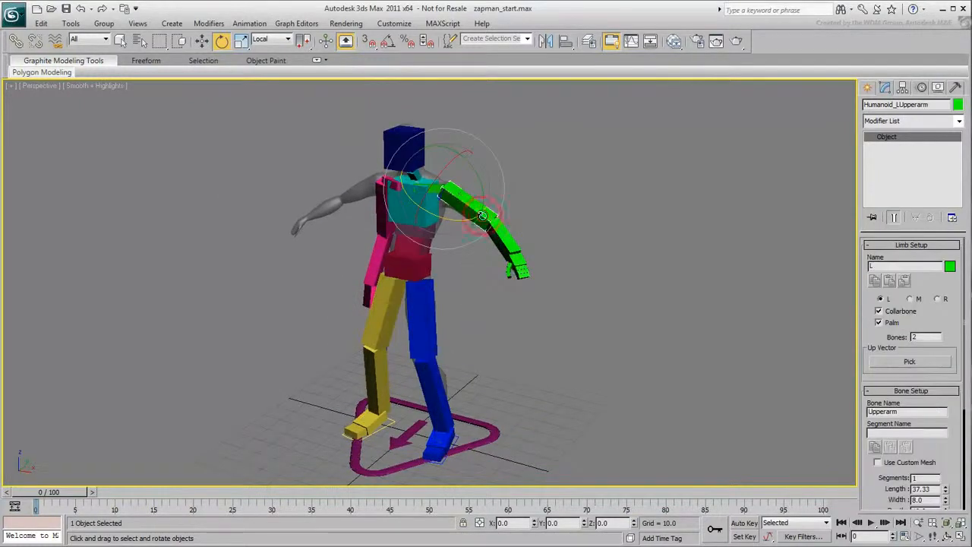
pyautogui.click(874, 283)
pyautogui.click(387, 222)
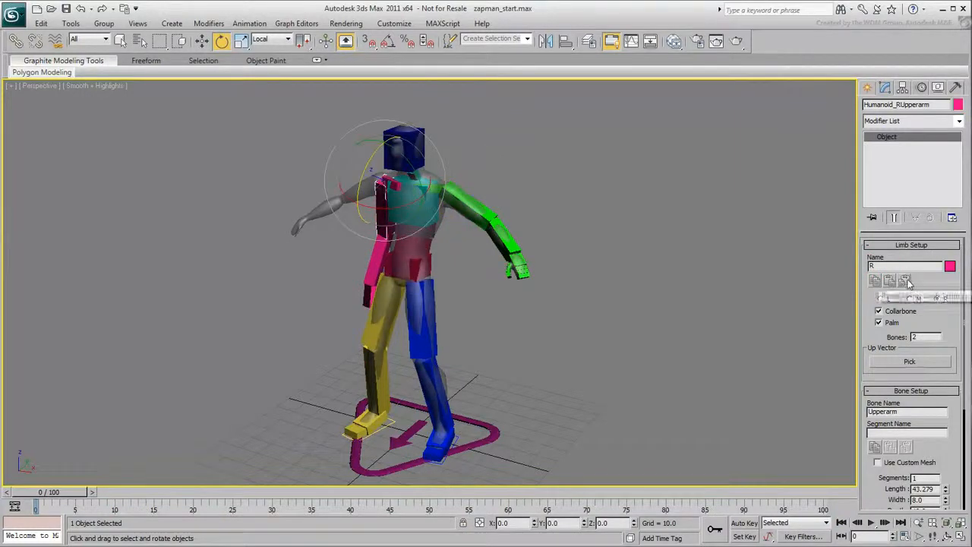
pyautogui.click(906, 280)
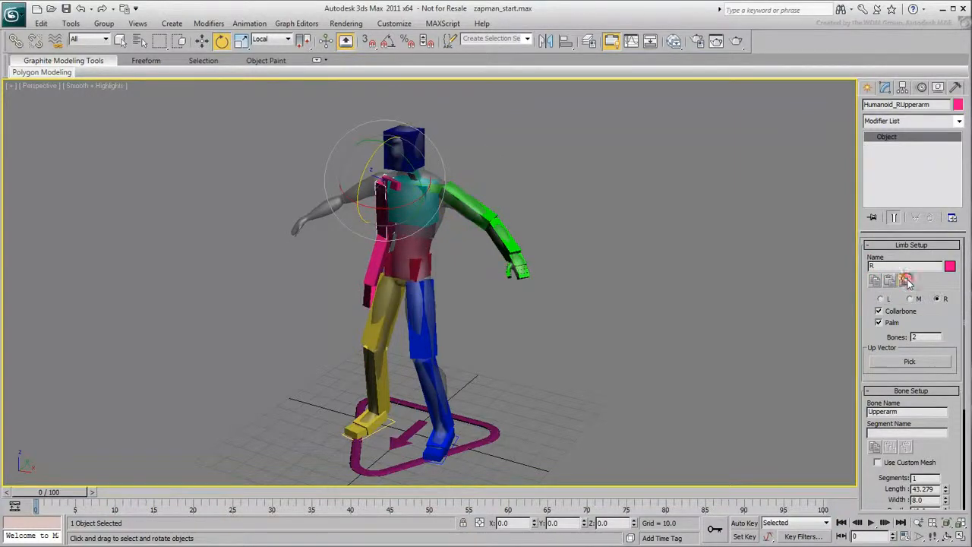
# Clear the selection and unfreeze all objects in the scene
pyautogui.click(613, 297)
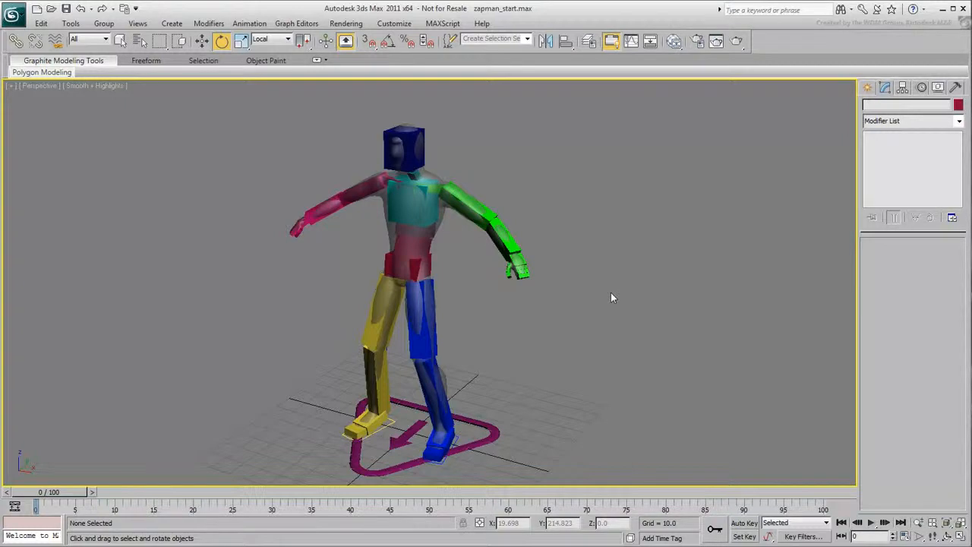
pyautogui.rightClick(564, 208)
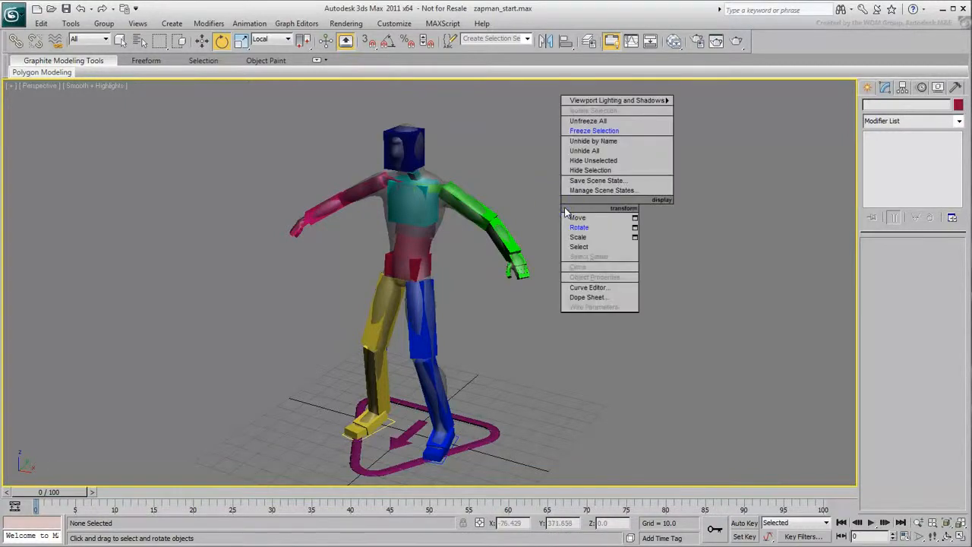
pyautogui.click(601, 122)
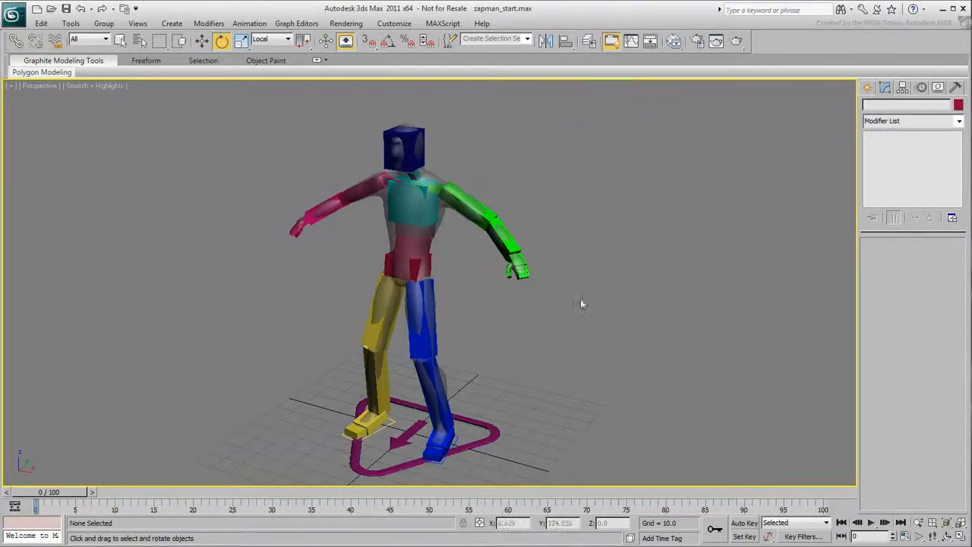
# Apply a Skin modifier to the superhero mesh Box01, above TurboSmooth
pyautogui.click(444, 376)
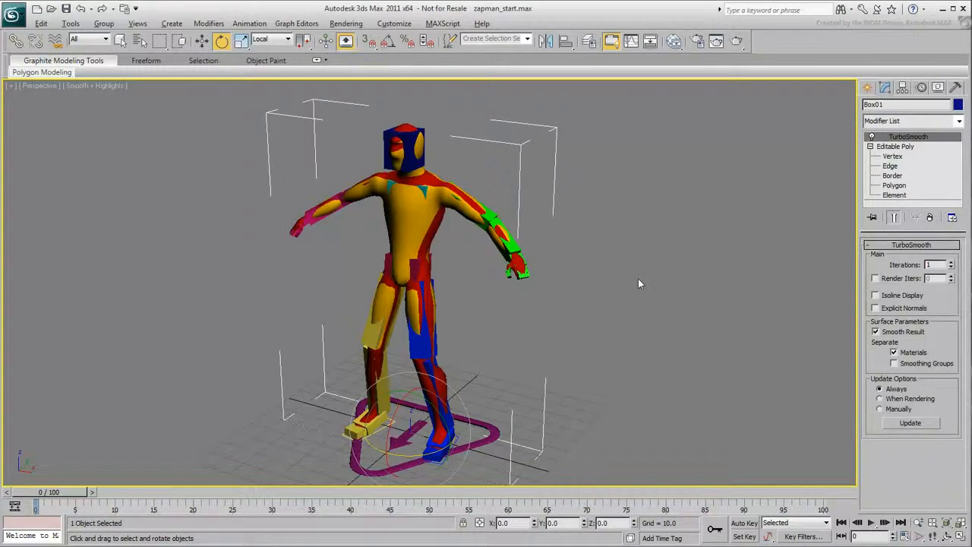
pyautogui.click(958, 121)
pyautogui.moveTo(961, 152); pyautogui.dragTo(963, 402)
pyautogui.click(895, 390)
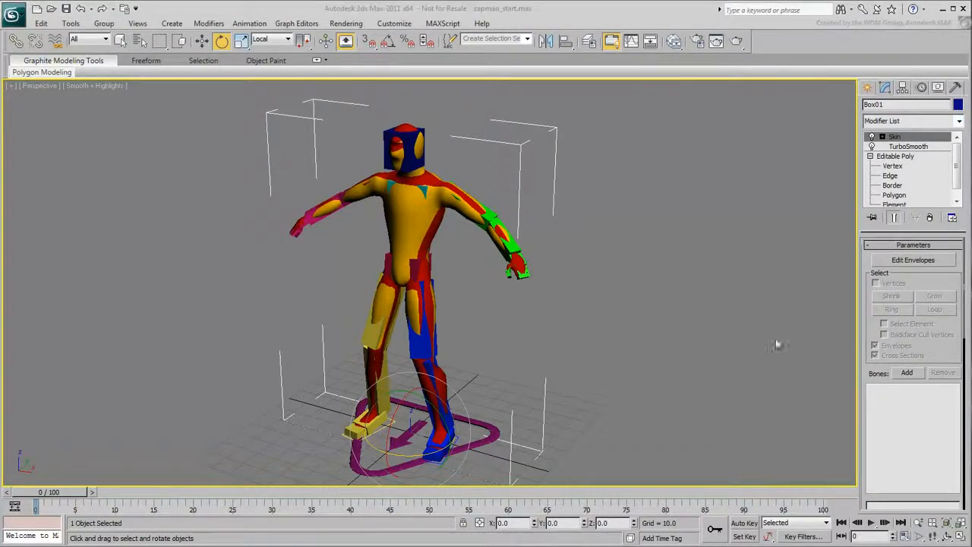
# Add Humanoid_Pelvis and all its child bones to the Skin modifier, using the list's child hierarchy display
pyautogui.click(908, 374)
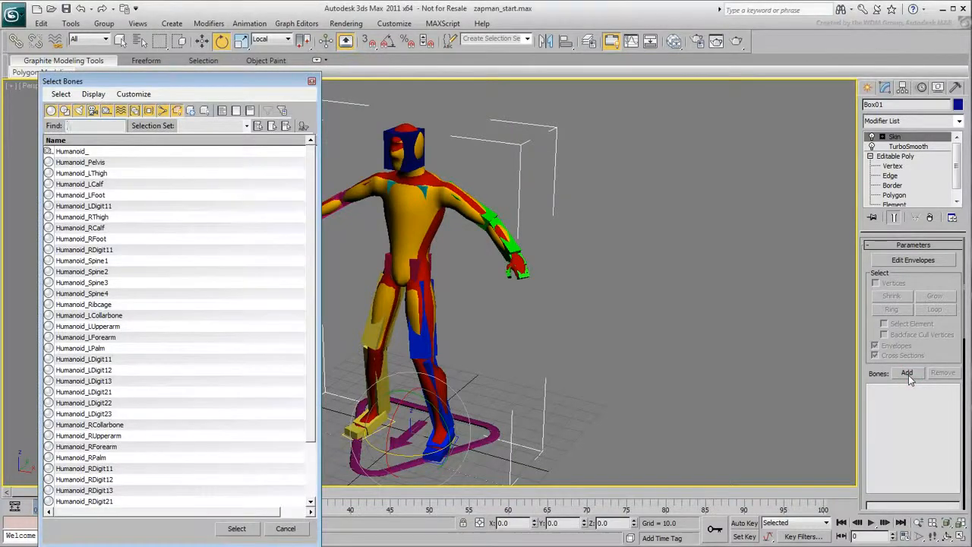
pyautogui.click(94, 94)
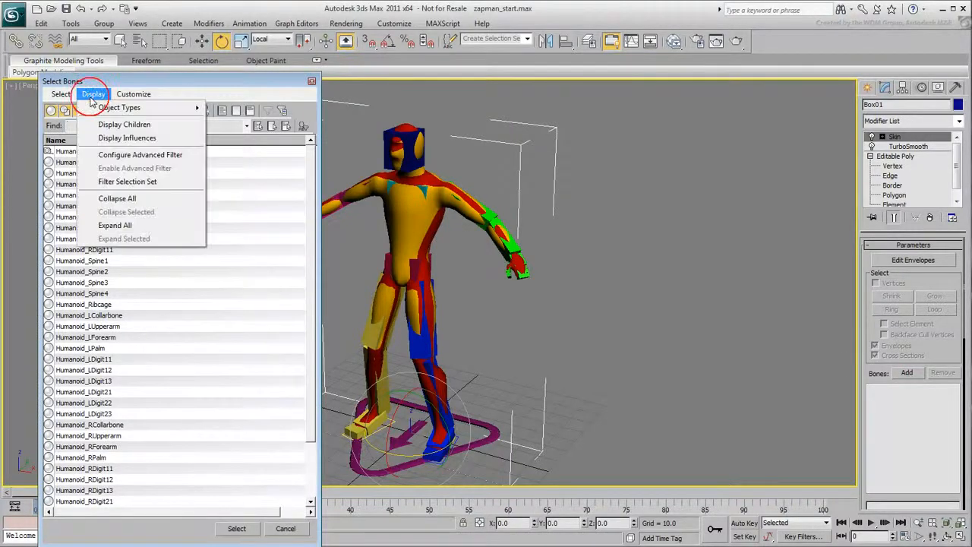
pyautogui.click(113, 124)
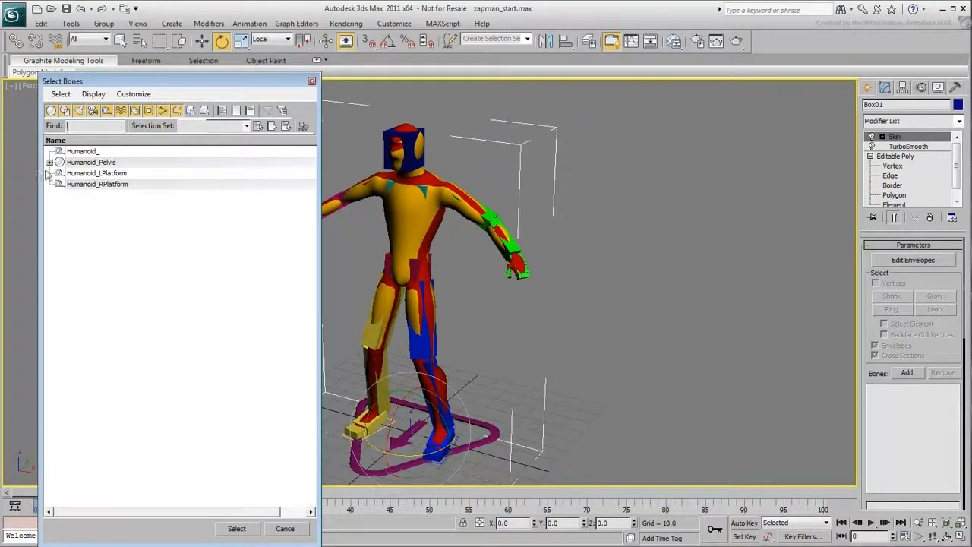
pyautogui.click(50, 163)
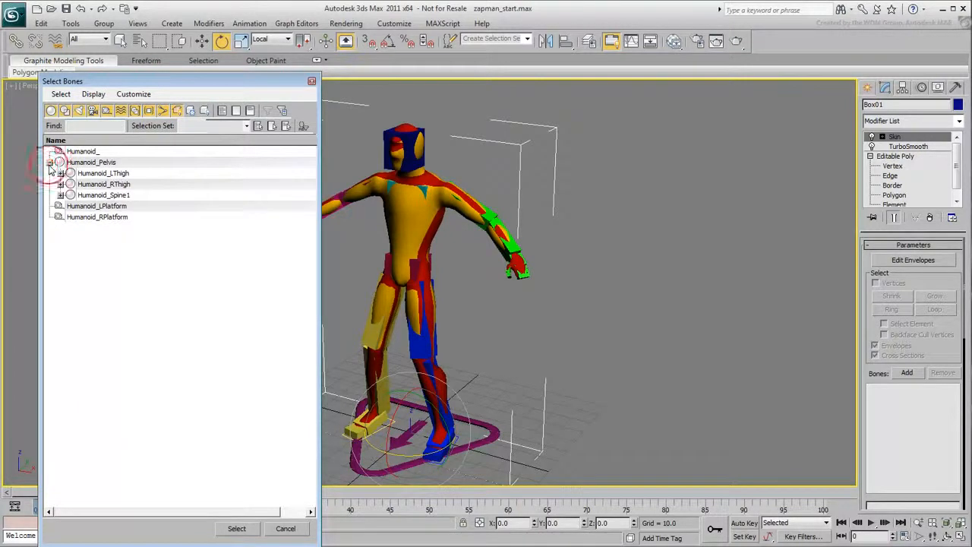
pyautogui.click(102, 162)
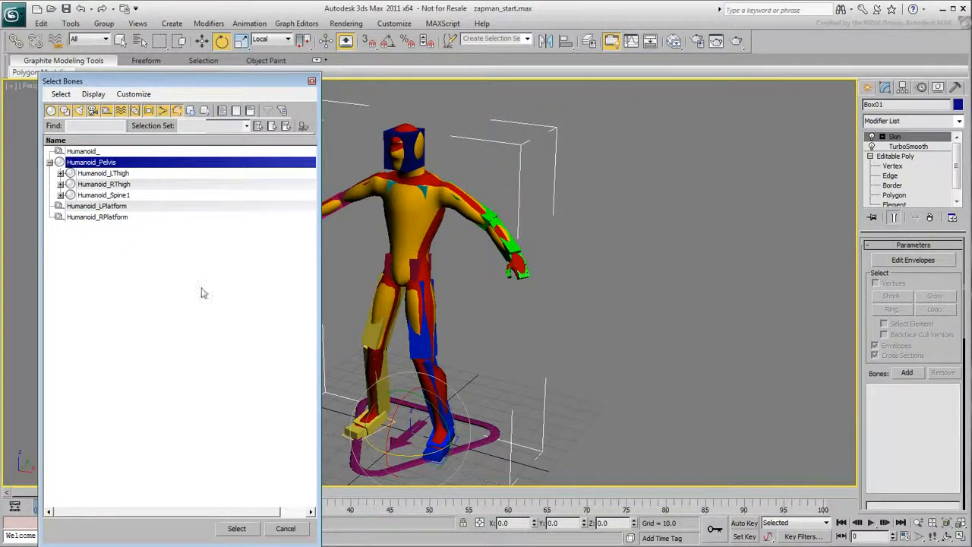
pyautogui.hotkey('ctrl', 'c')
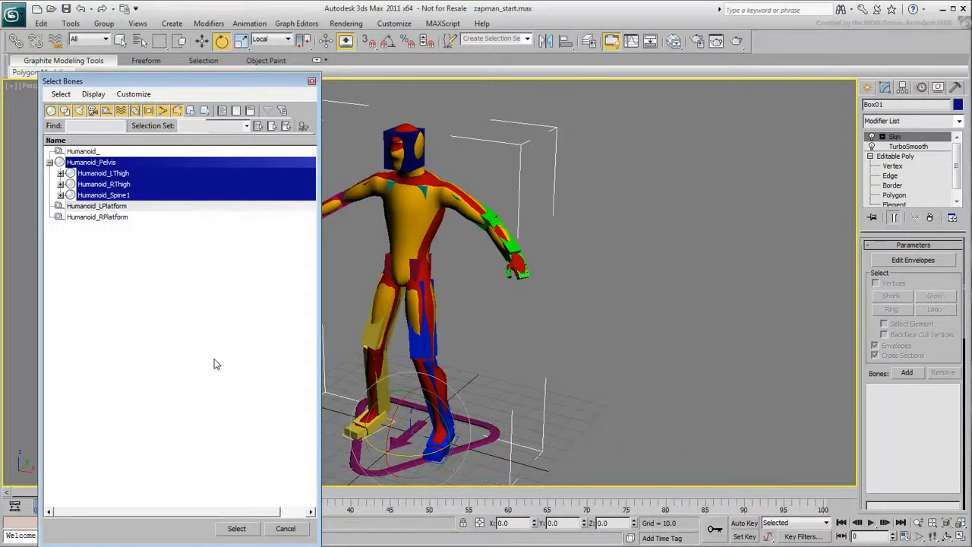
pyautogui.click(236, 529)
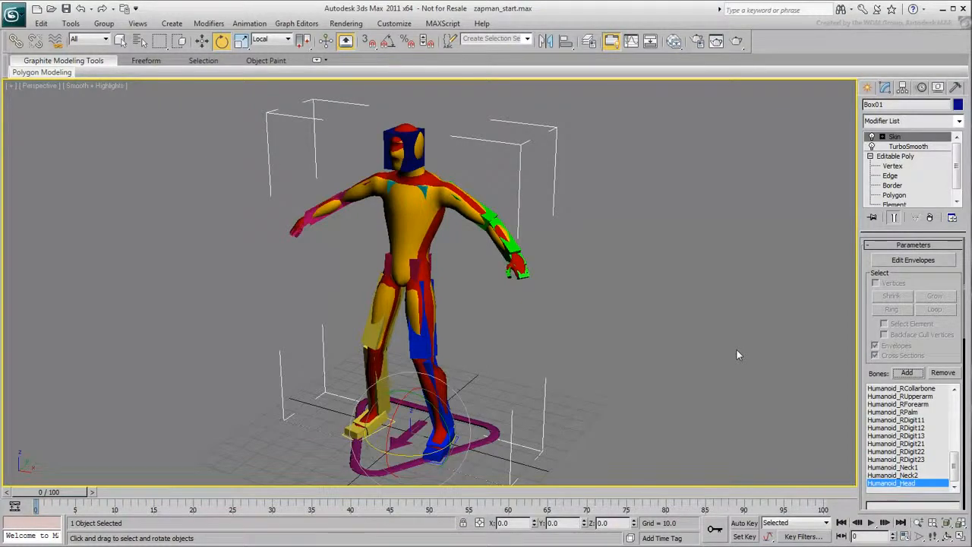
# Add a CATMotion layer to the Humanoid_ rig and switch the rig from setup mode to animation mode
pyautogui.click(492, 435)
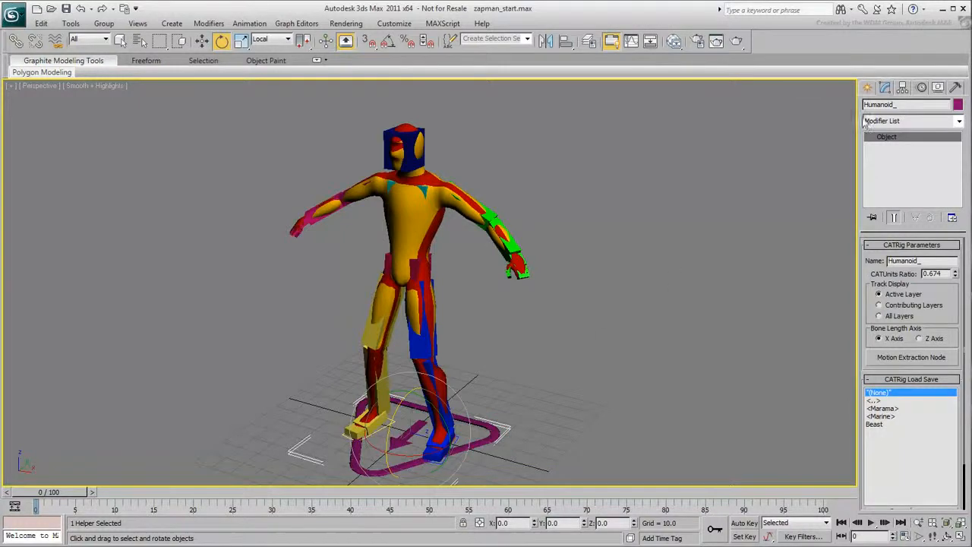
pyautogui.click(921, 86)
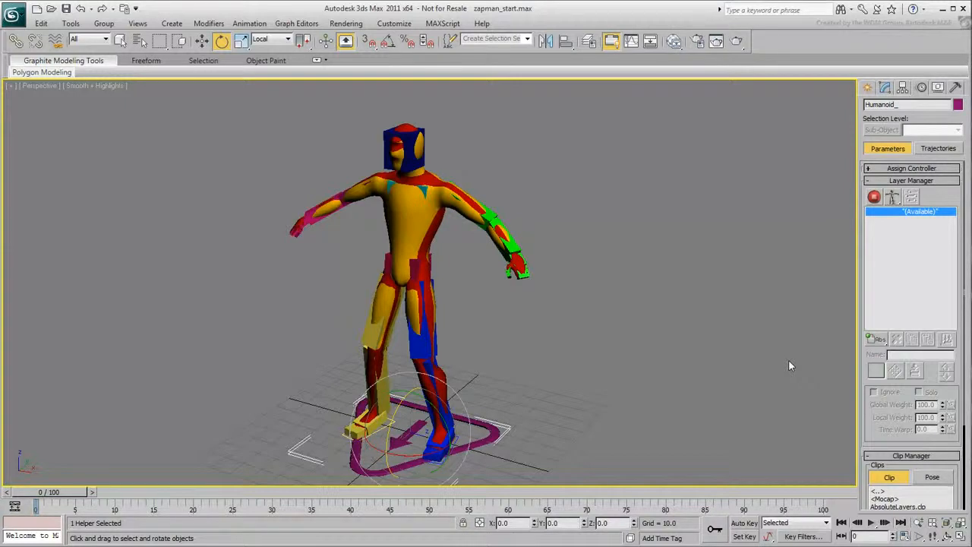
pyautogui.click(875, 340)
pyautogui.moveTo(873, 339); pyautogui.dragTo(875, 396)
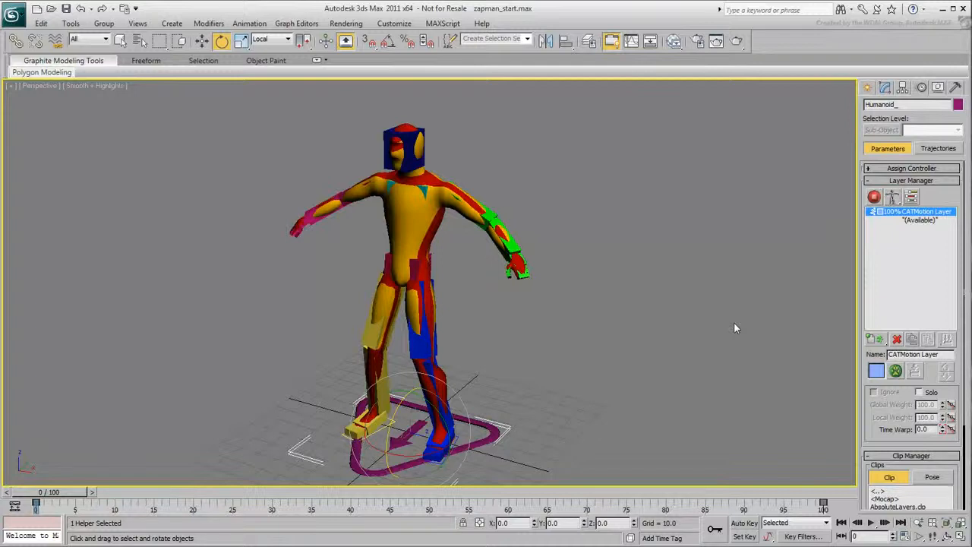
pyautogui.click(875, 197)
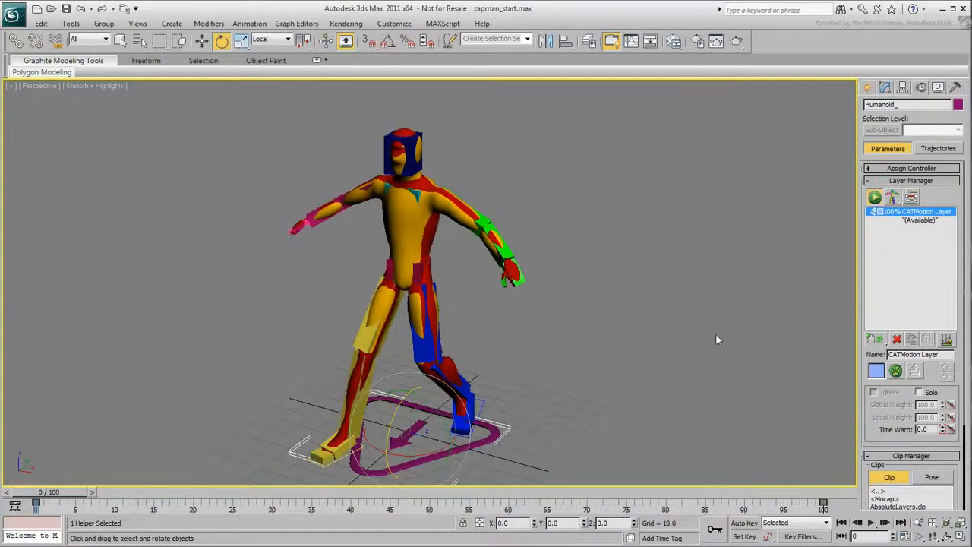
# Deselect the rig, play the walk animation to review the skinned character, and return to frame 0
pyautogui.click(722, 314)
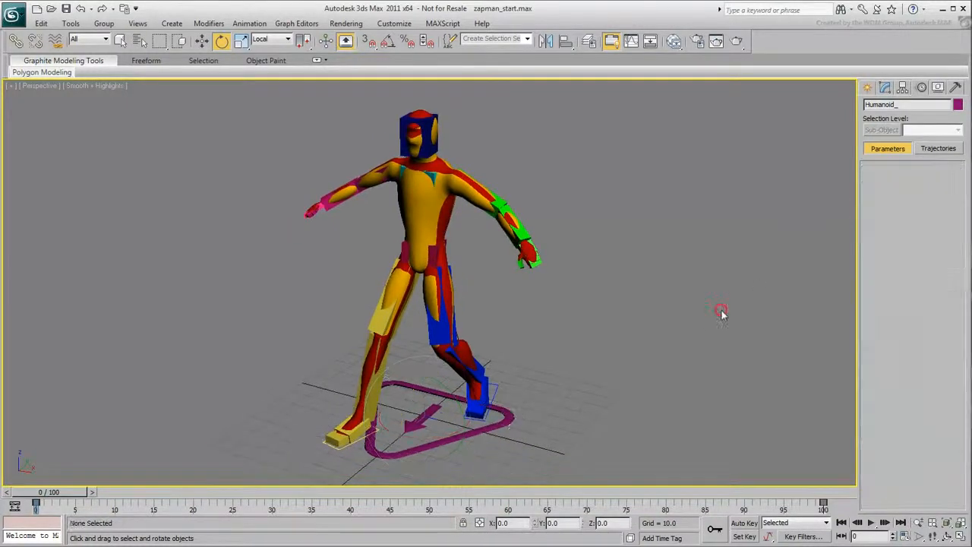
pyautogui.click(871, 523)
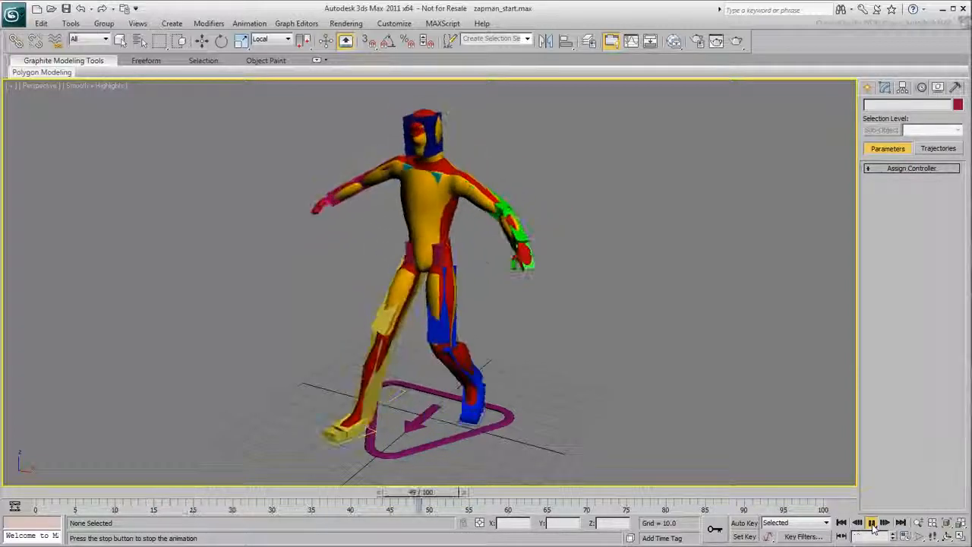
pyautogui.click(872, 523)
pyautogui.click(841, 522)
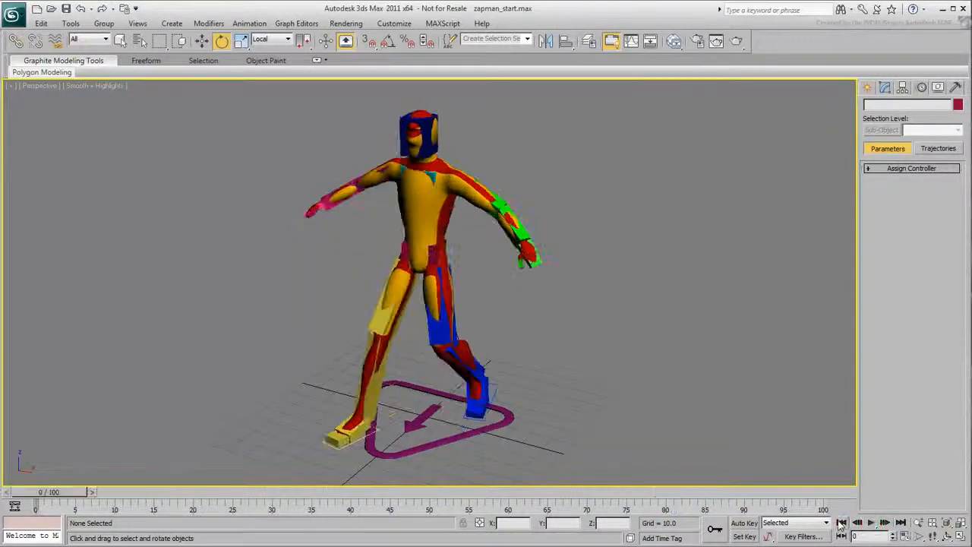